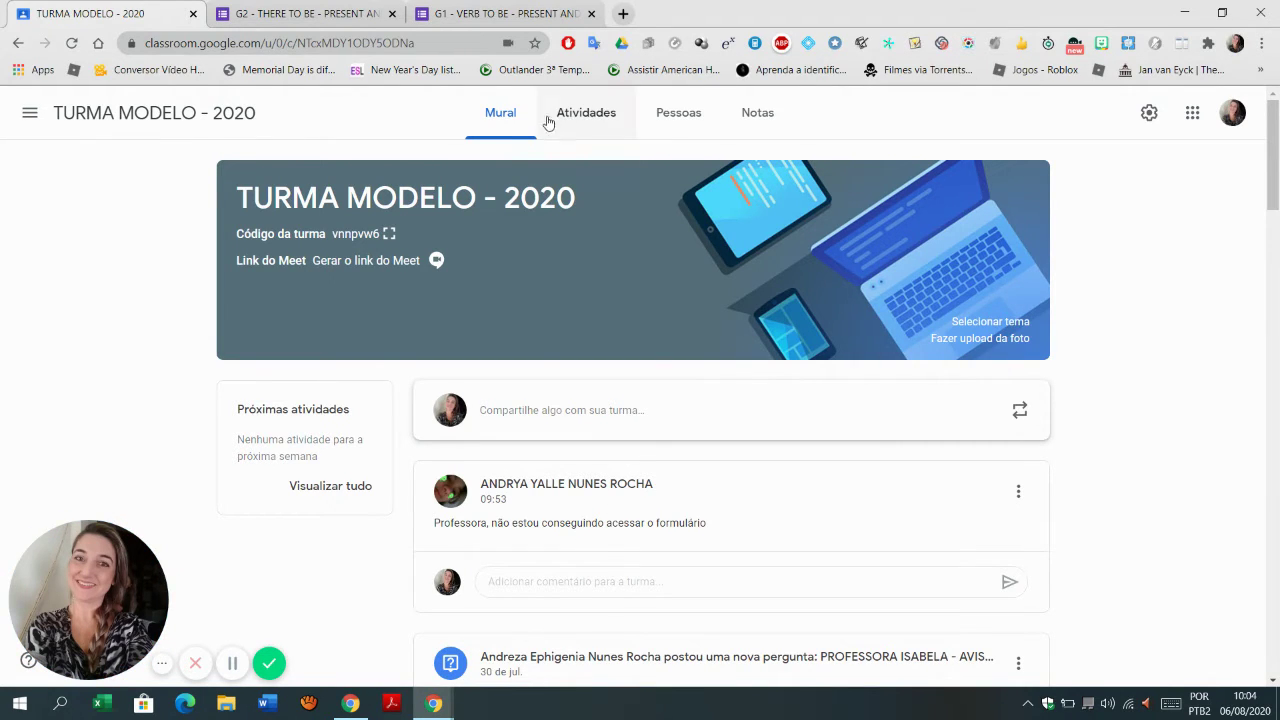
Step: Review the general settings of the original G1 - VERB TO BE form and close them without saving
left_click(509, 14)
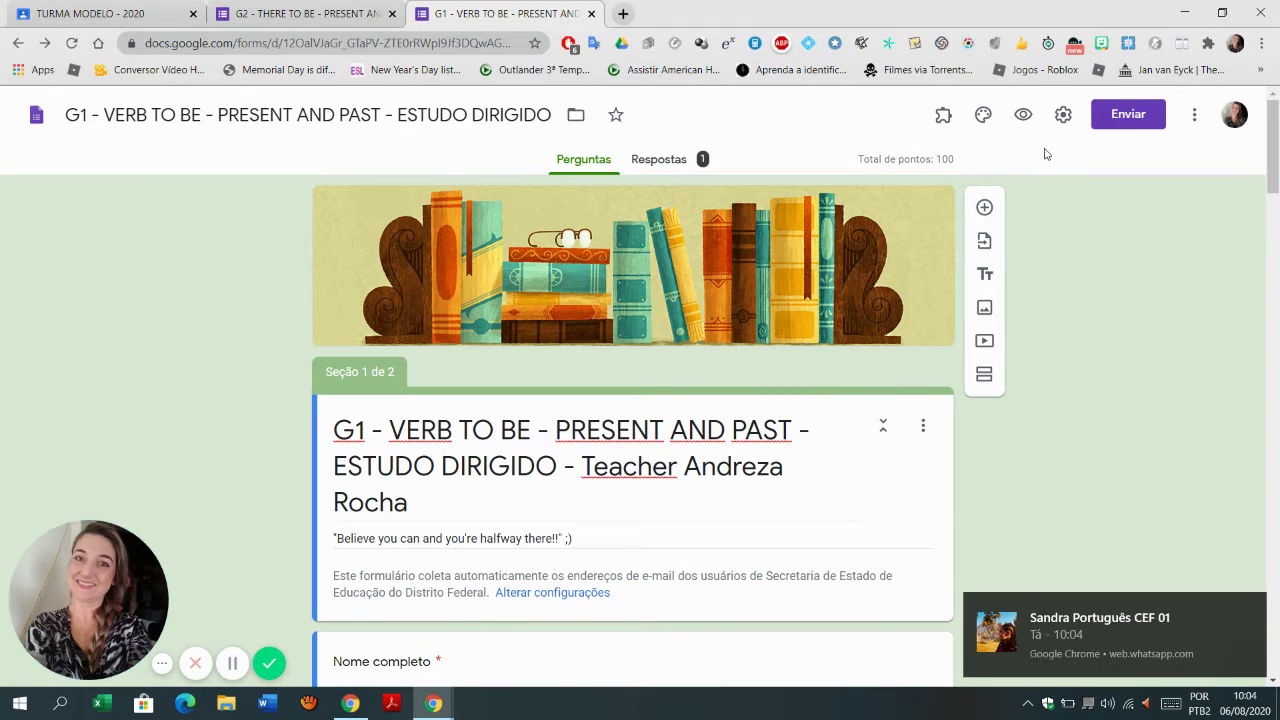
left_click(1063, 114)
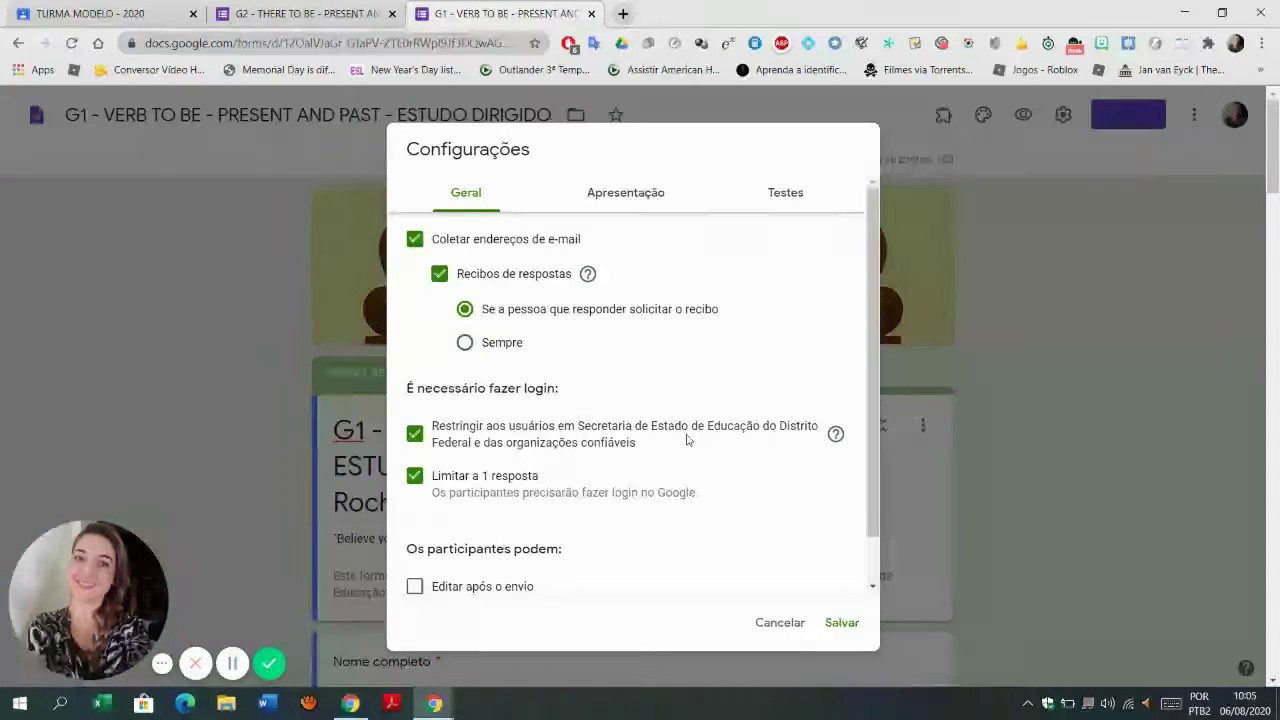
left_click(781, 622)
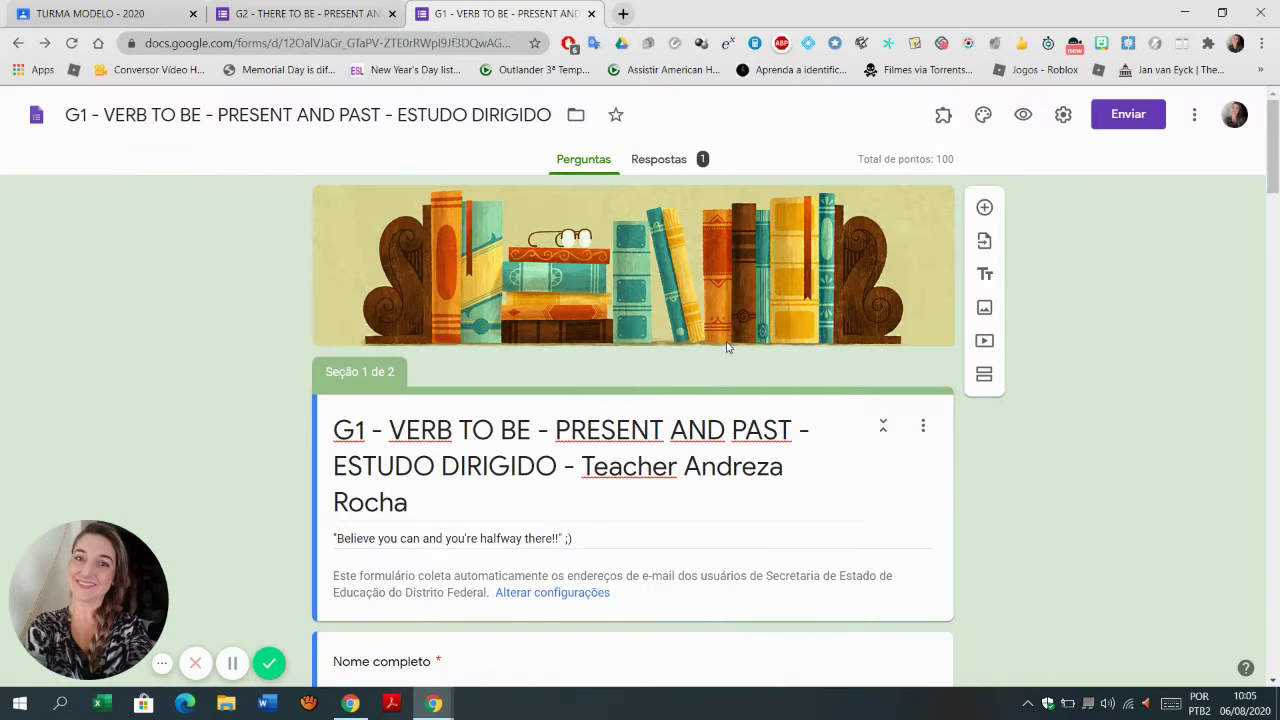
Step: Start a copy of the G1 form and replace "Cópia de" in its name with "PROBLEMAS DE PERMISSÃO -"
left_click(1195, 117)
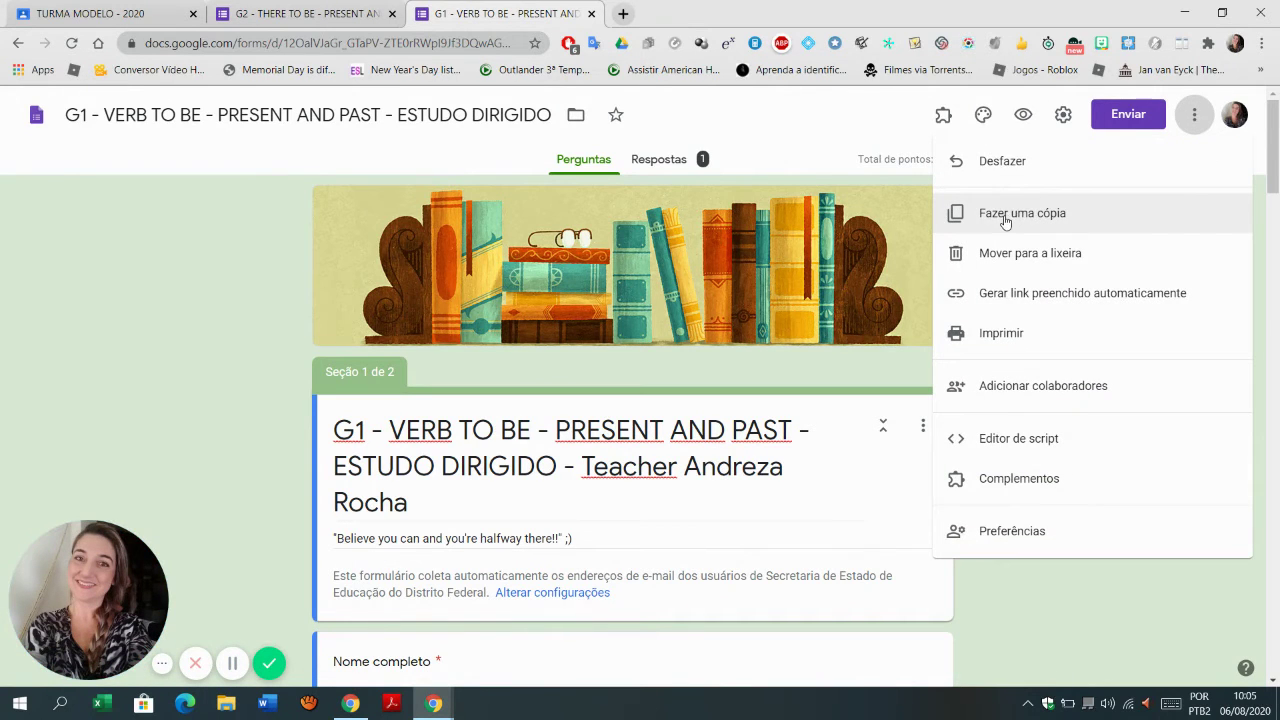
left_click(1005, 214)
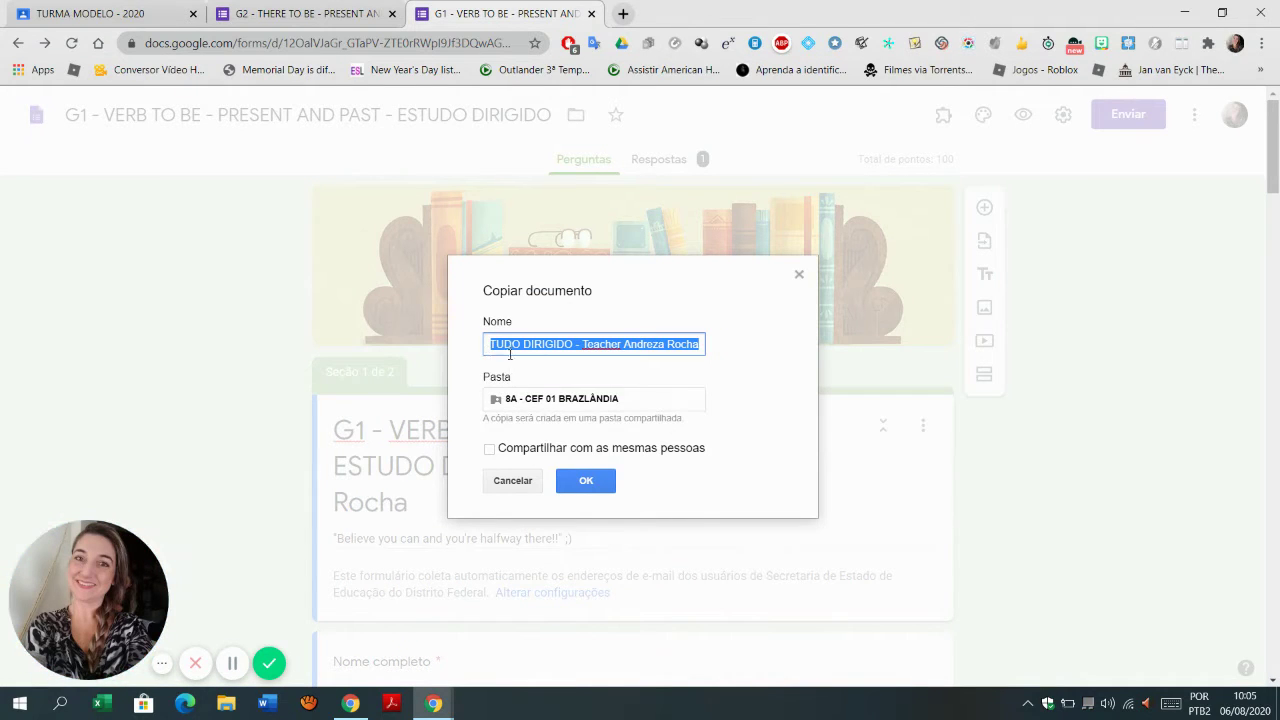
key("Home")
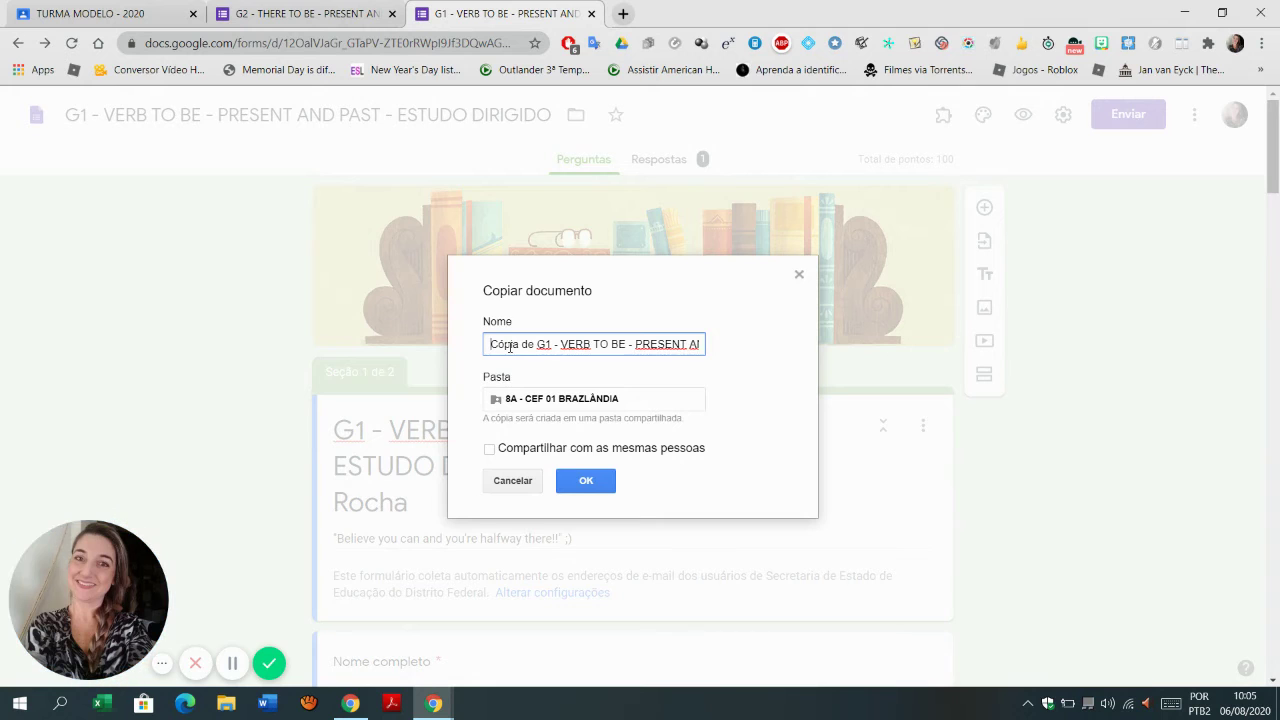
left_click_drag(536, 344, 489, 345)
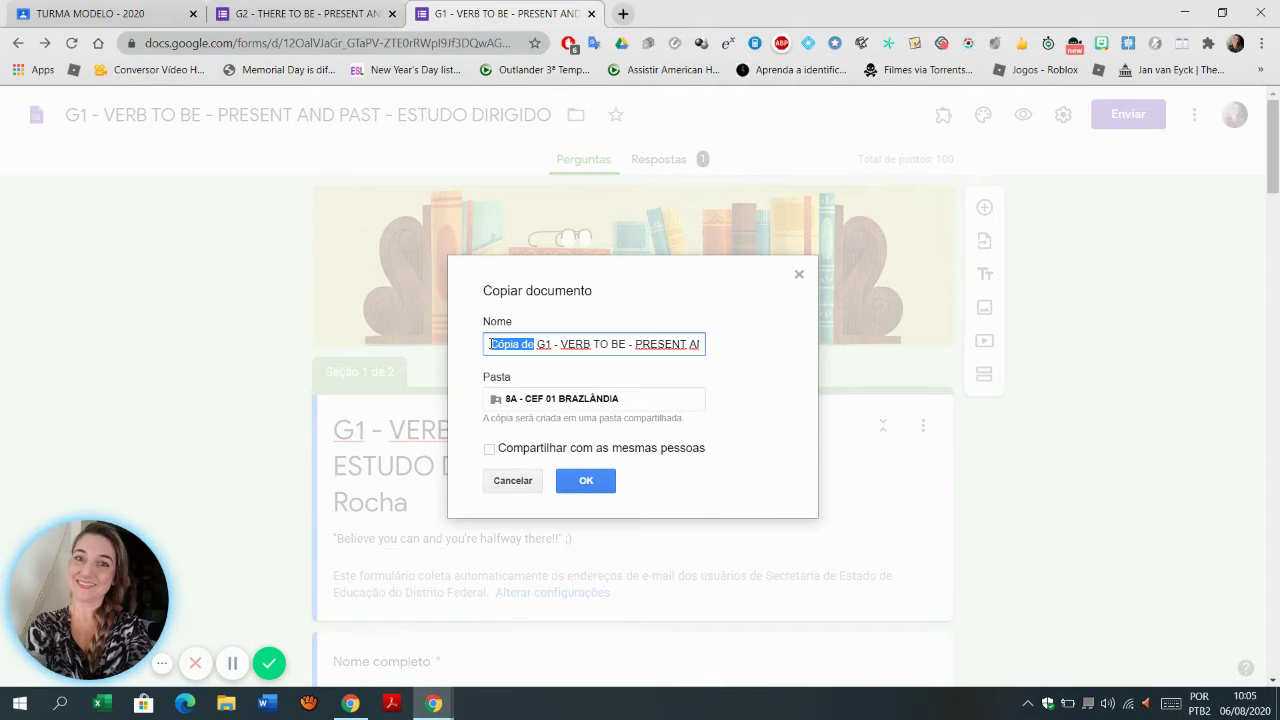
type("PROVBL")
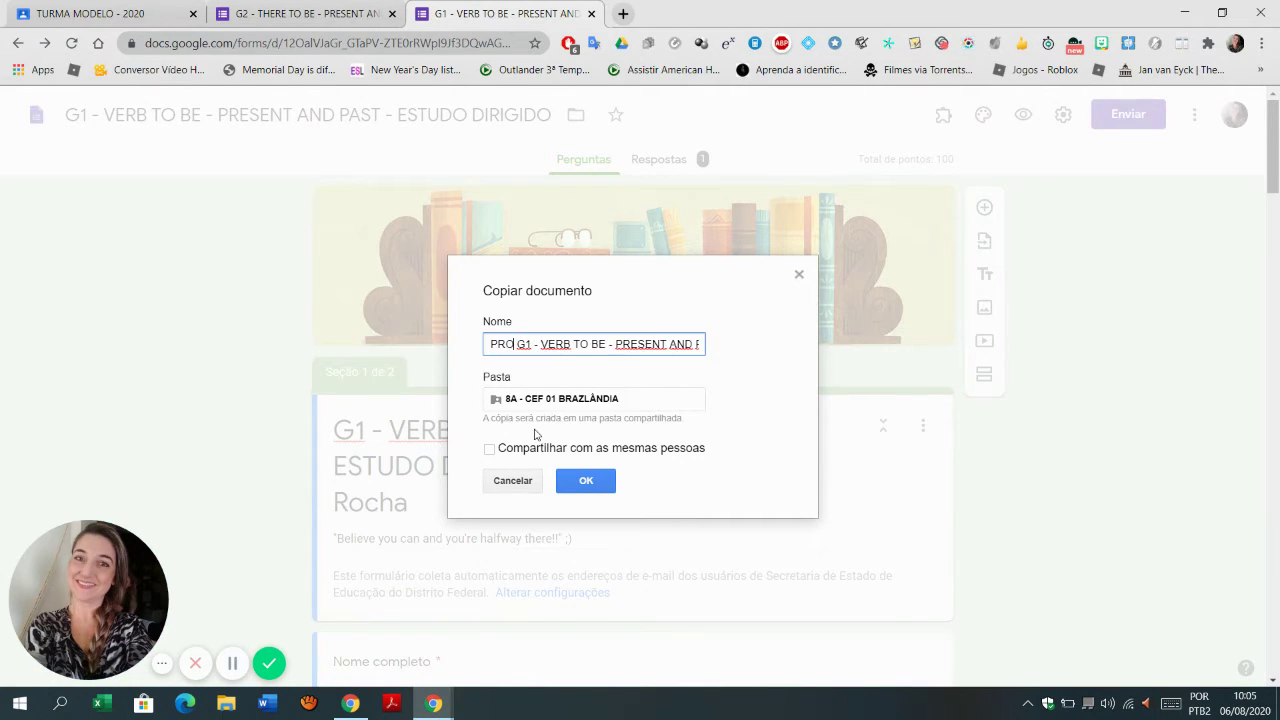
key("BackSpace")
key("BackSpace")
key("BackSpace")
type("BLEMAS DE")
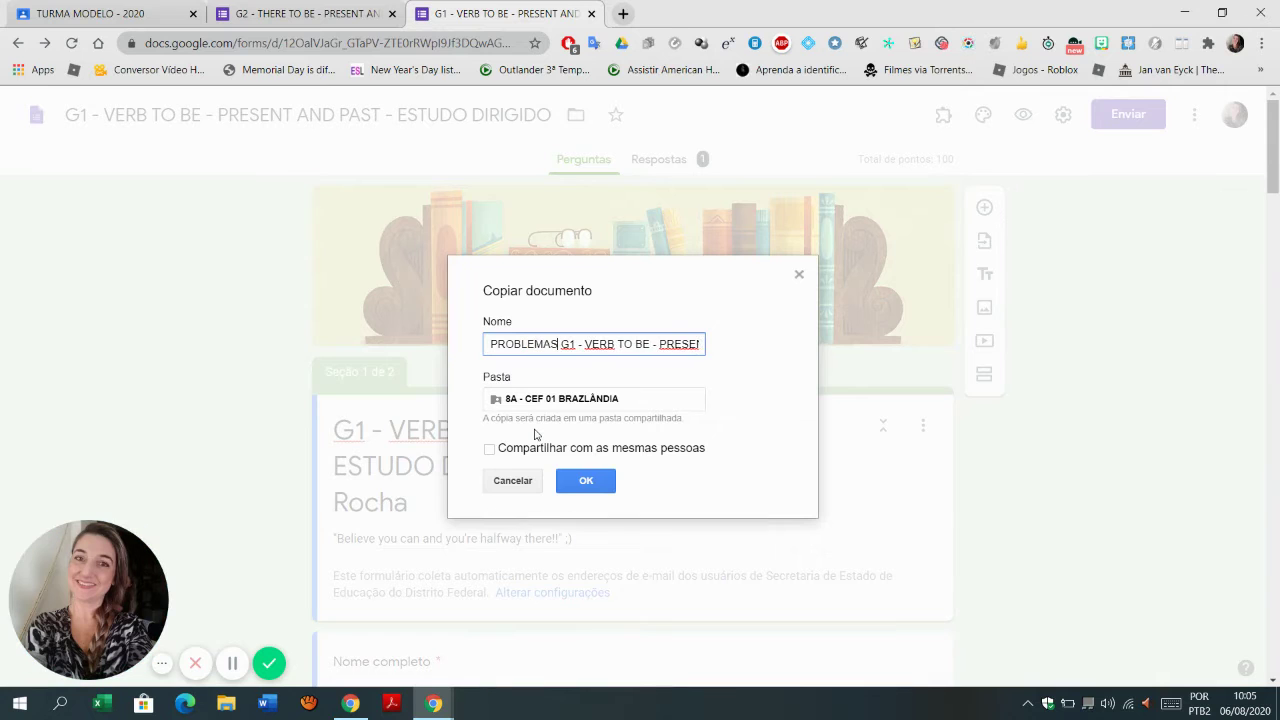
type(" PERMISS")
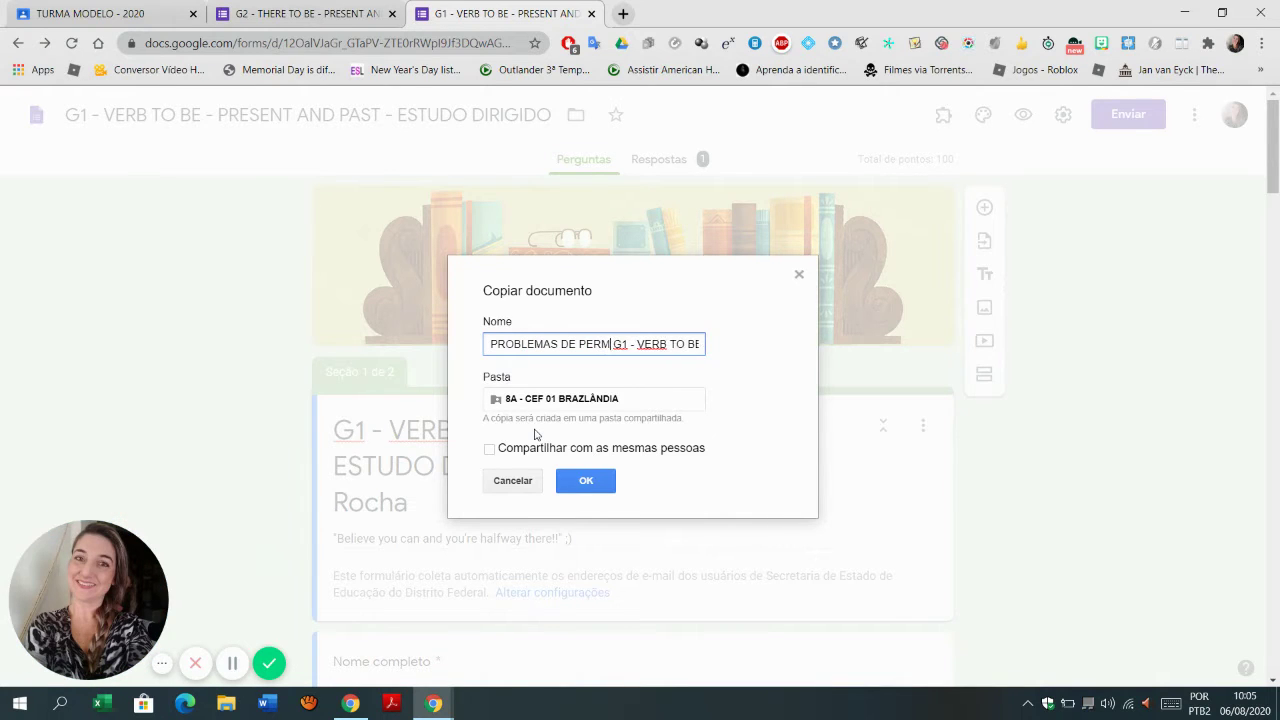
type("ÃO -")
Step: Create the folder "FORMULÁRIOS PROBLEMAS DE PERMISSÃO" in Meu Drive and save the form copy there
left_click(529, 400)
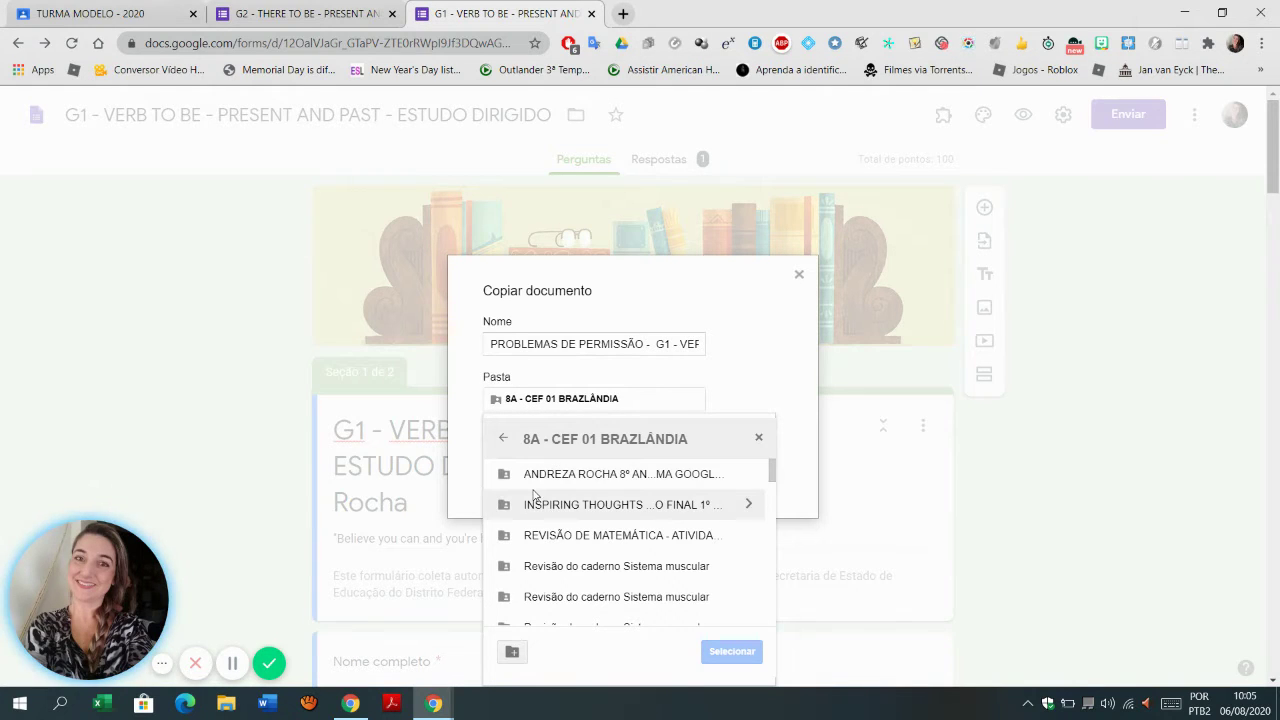
left_click(503, 440)
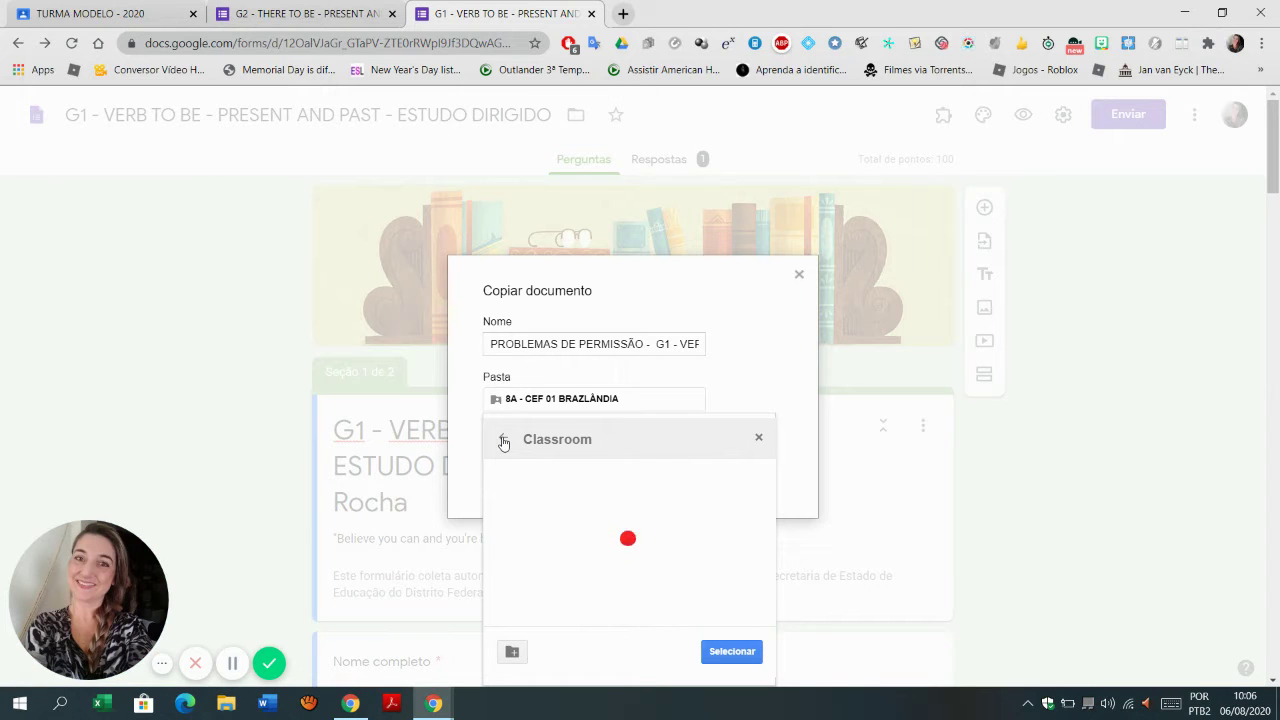
left_click(503, 440)
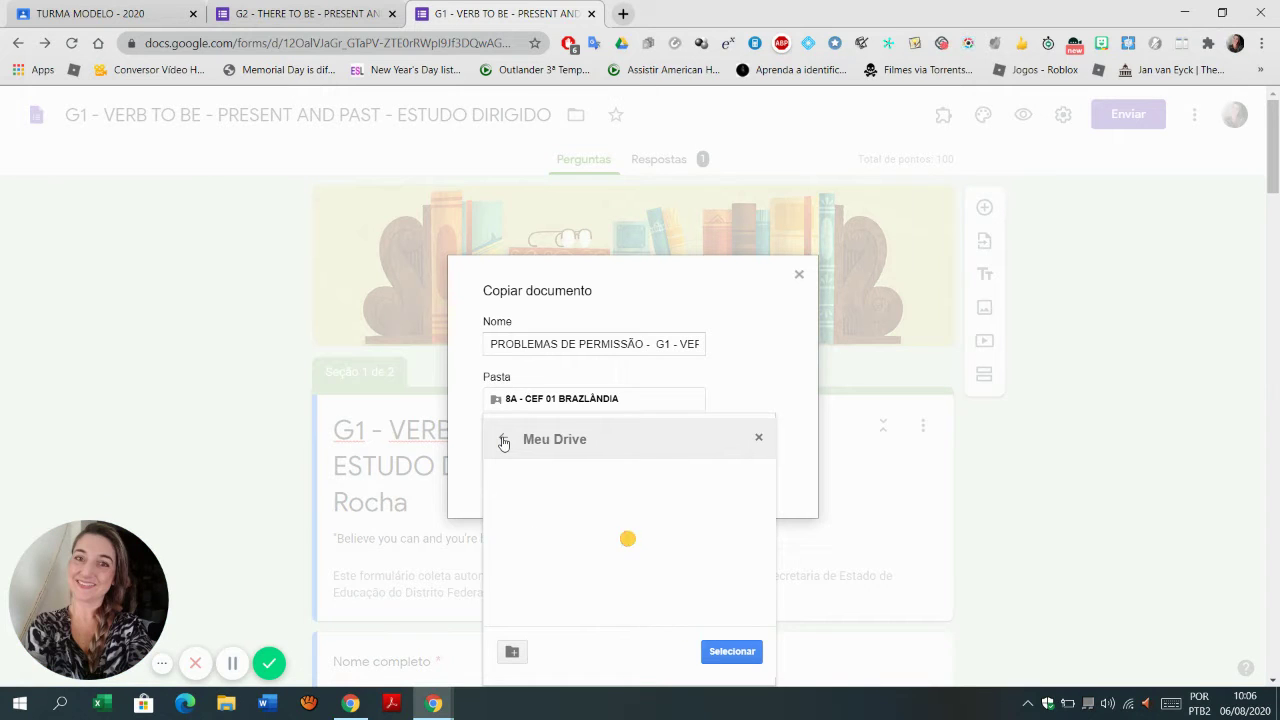
left_click(513, 653)
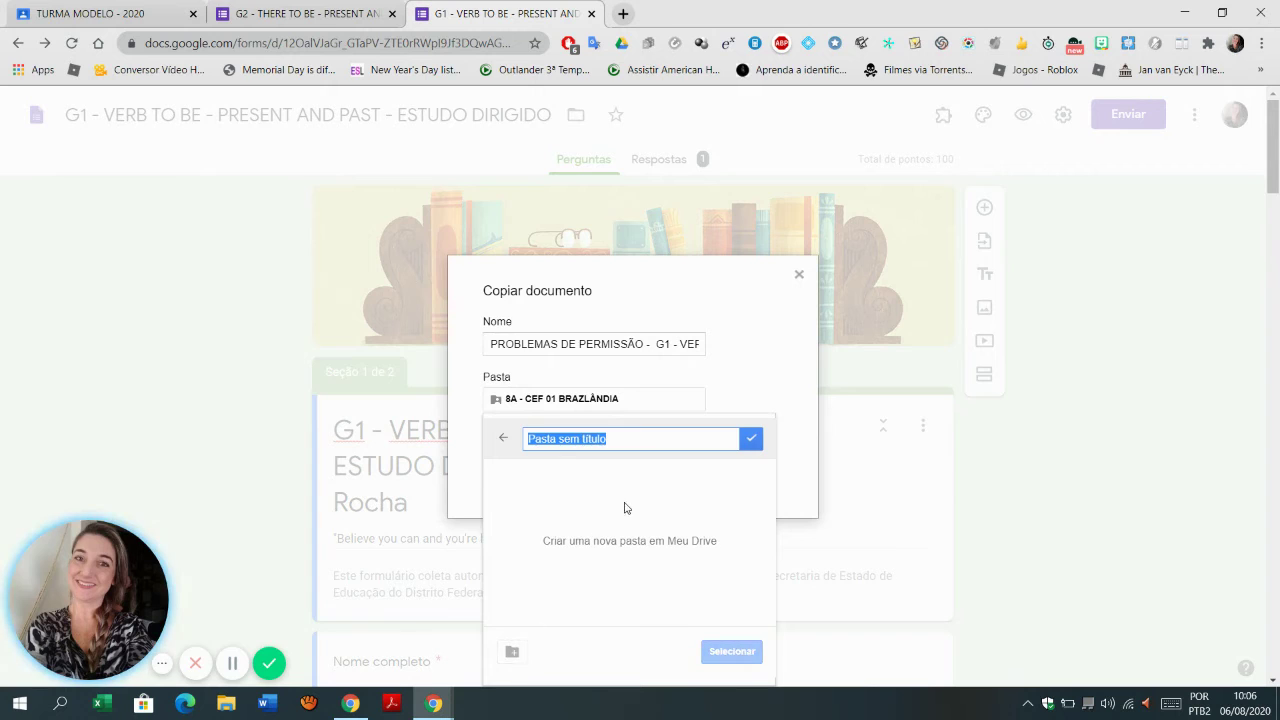
type("PO")
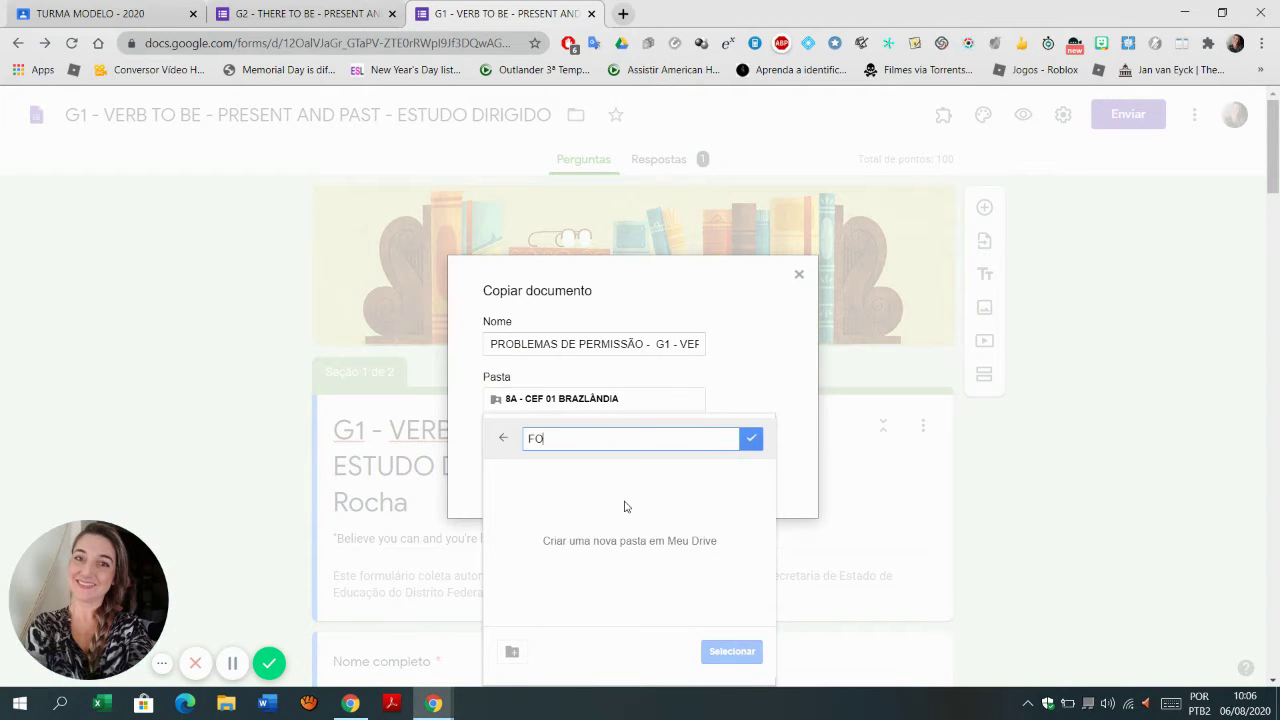
type("RMULÁRIOS PROBLEMAS")
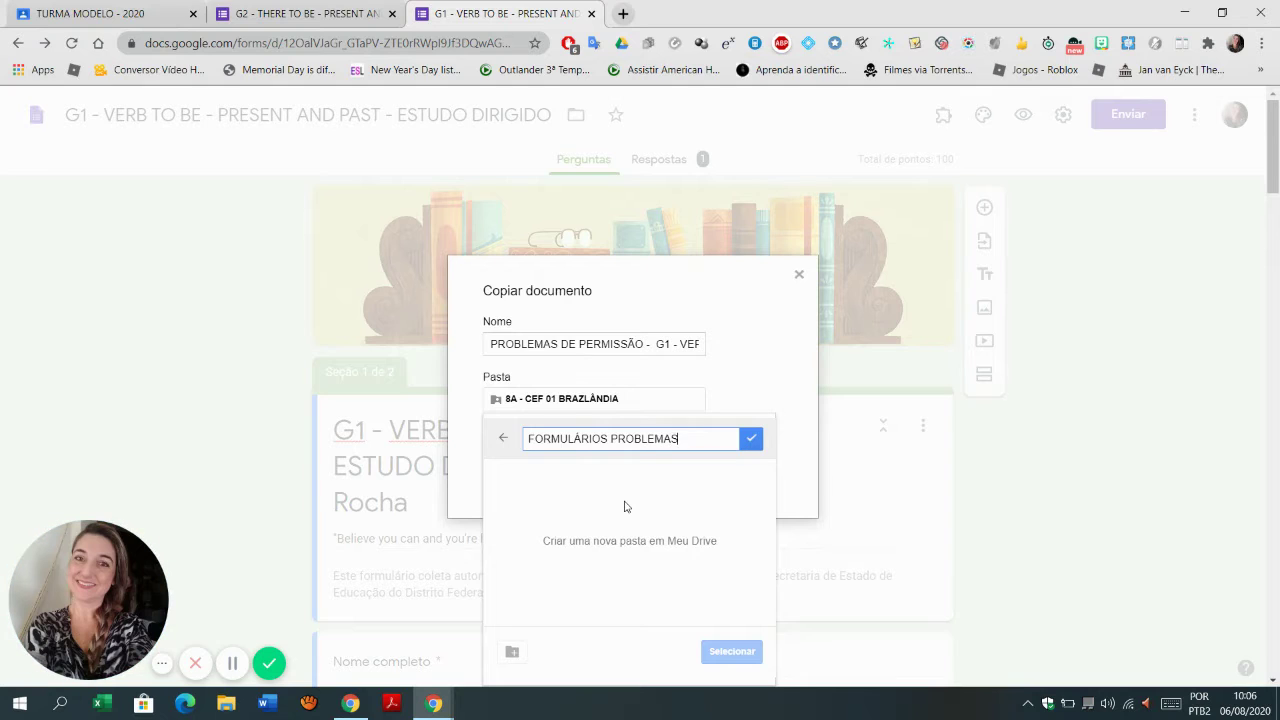
type(" DE PERMISSÃO")
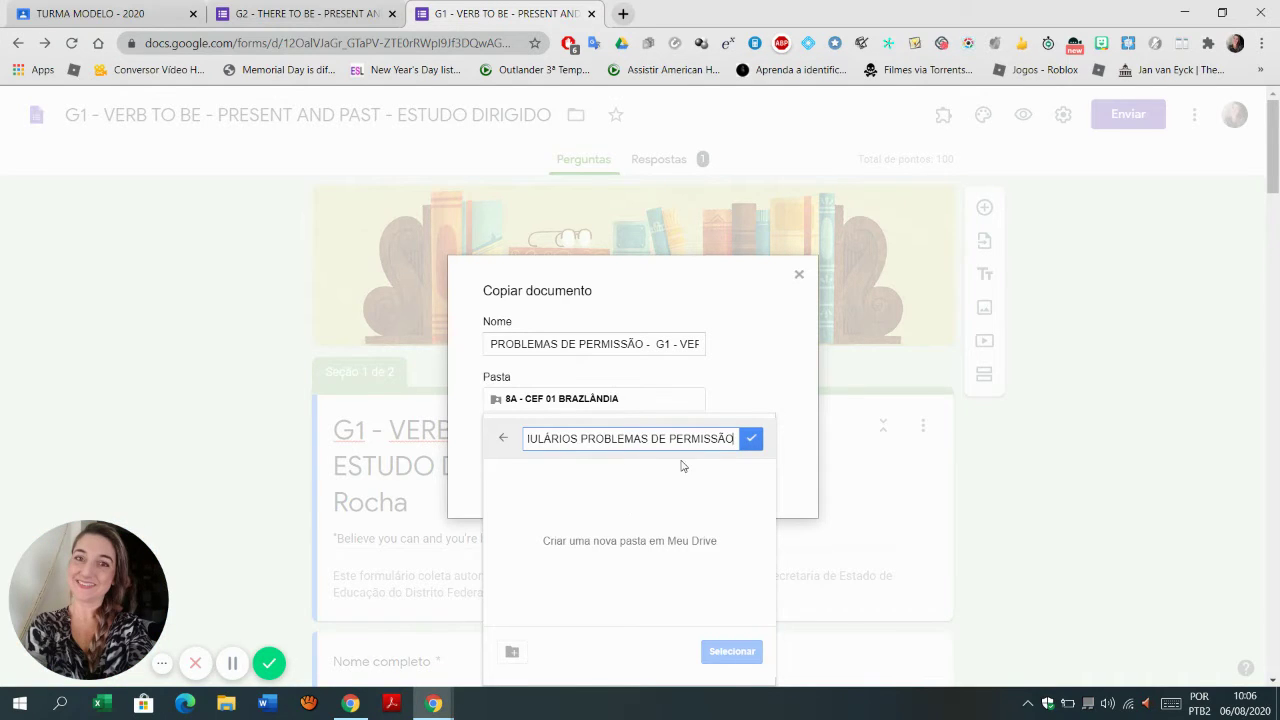
left_click(748, 442)
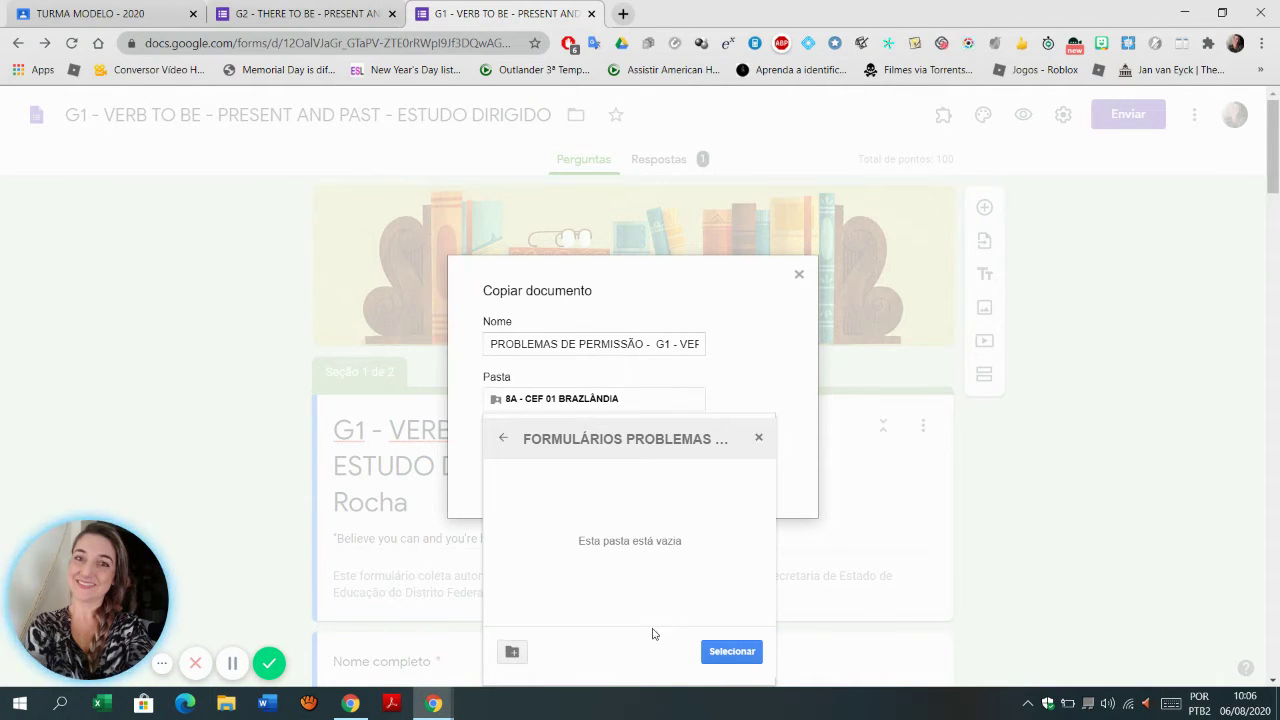
left_click(729, 651)
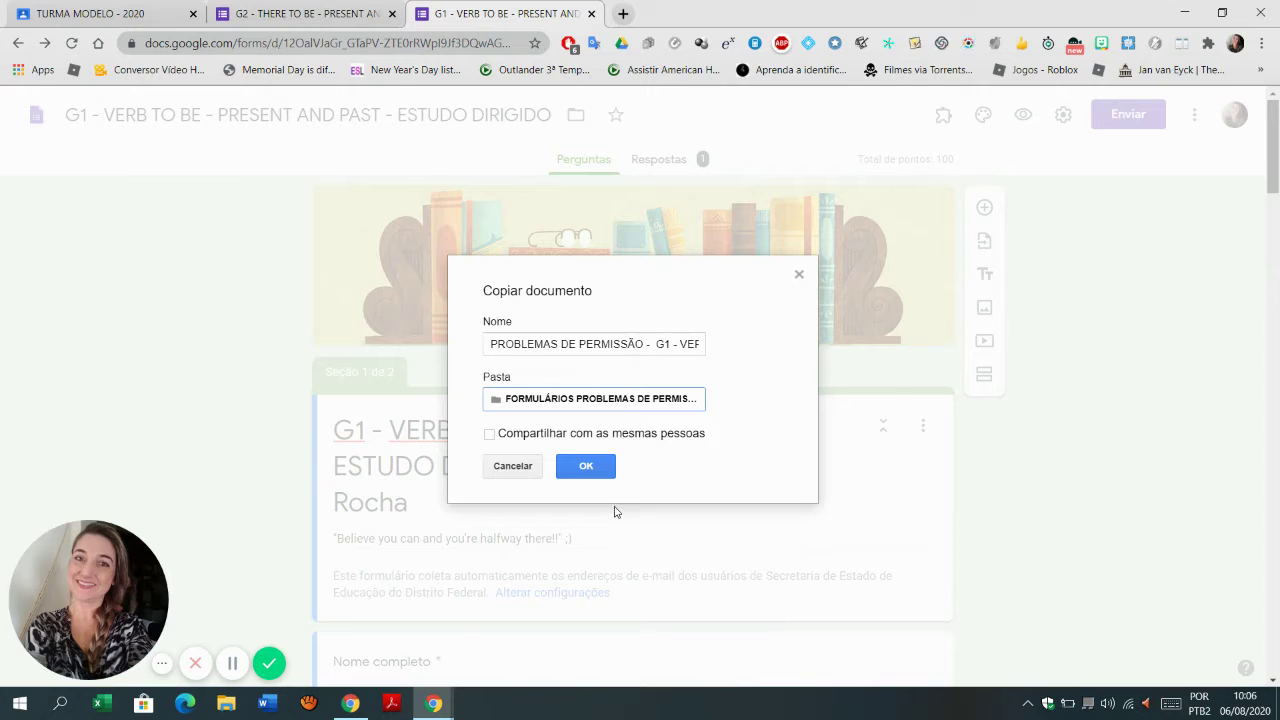
left_click(585, 468)
left_click(586, 467)
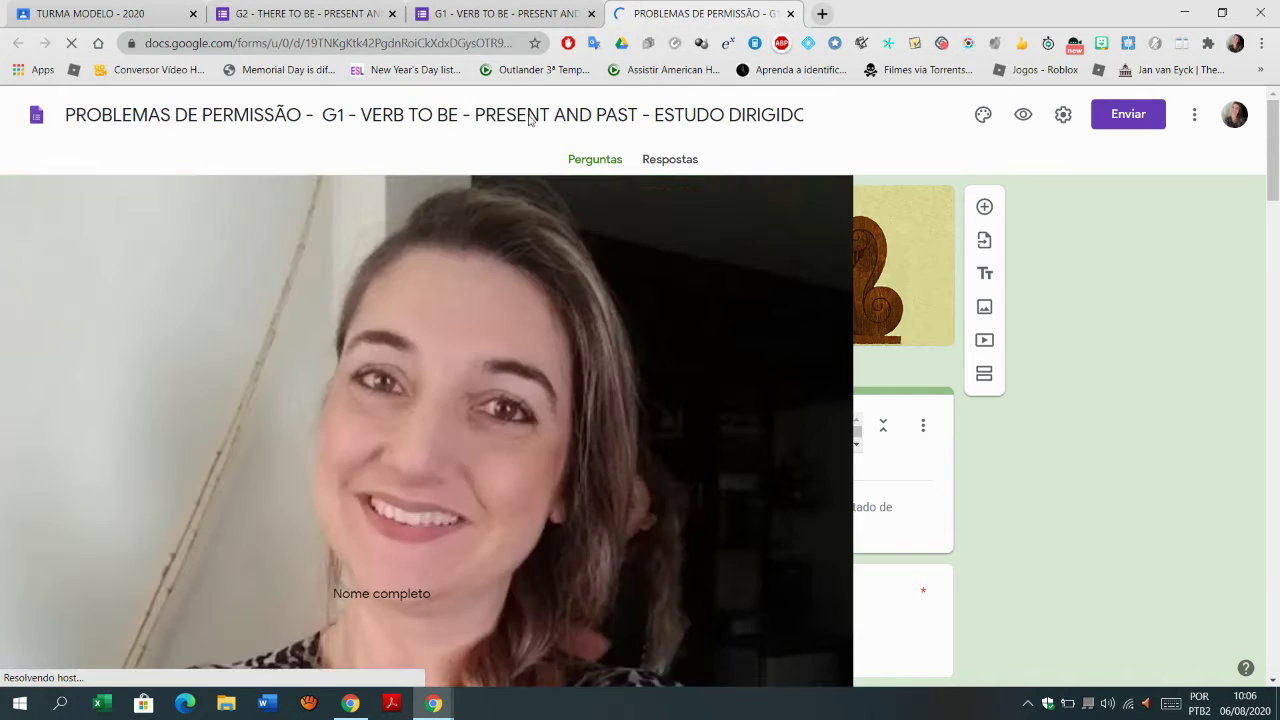
Step: Compare the original G1 form with its PROBLEMAS DE PERMISSÃO copy and view the copy's responses
key("ctrl+Page_Up")
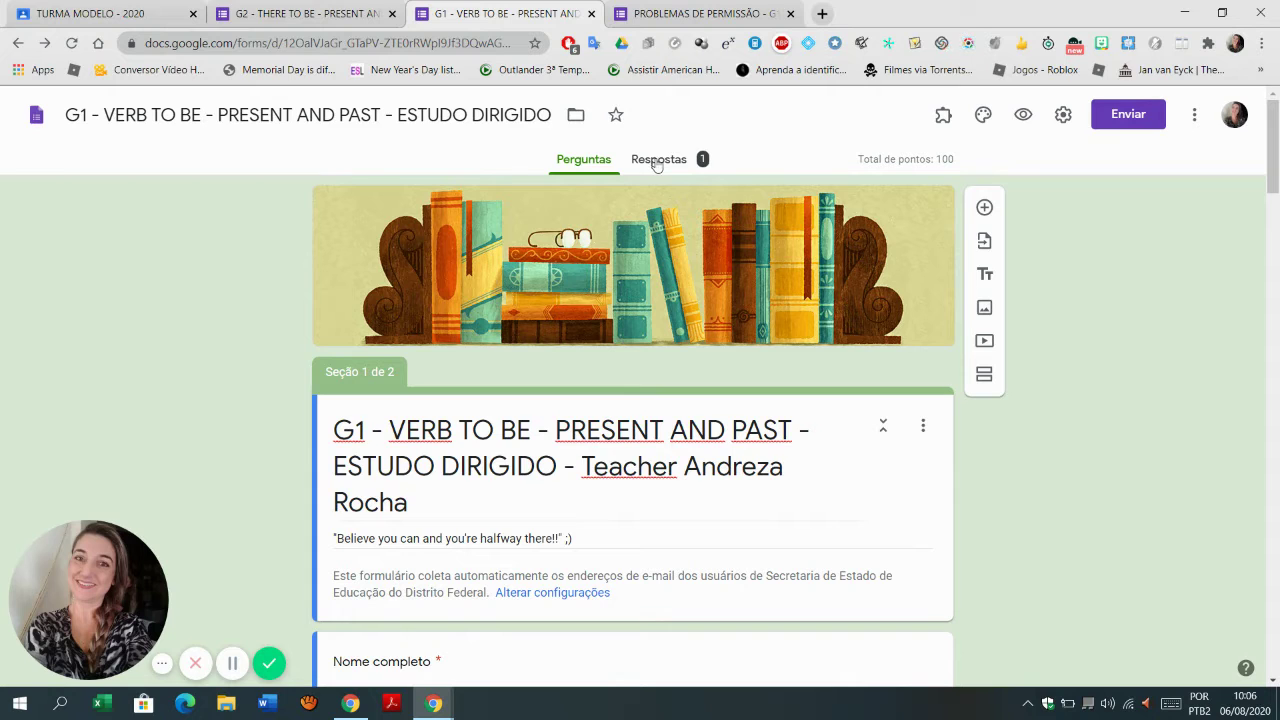
left_click(703, 14)
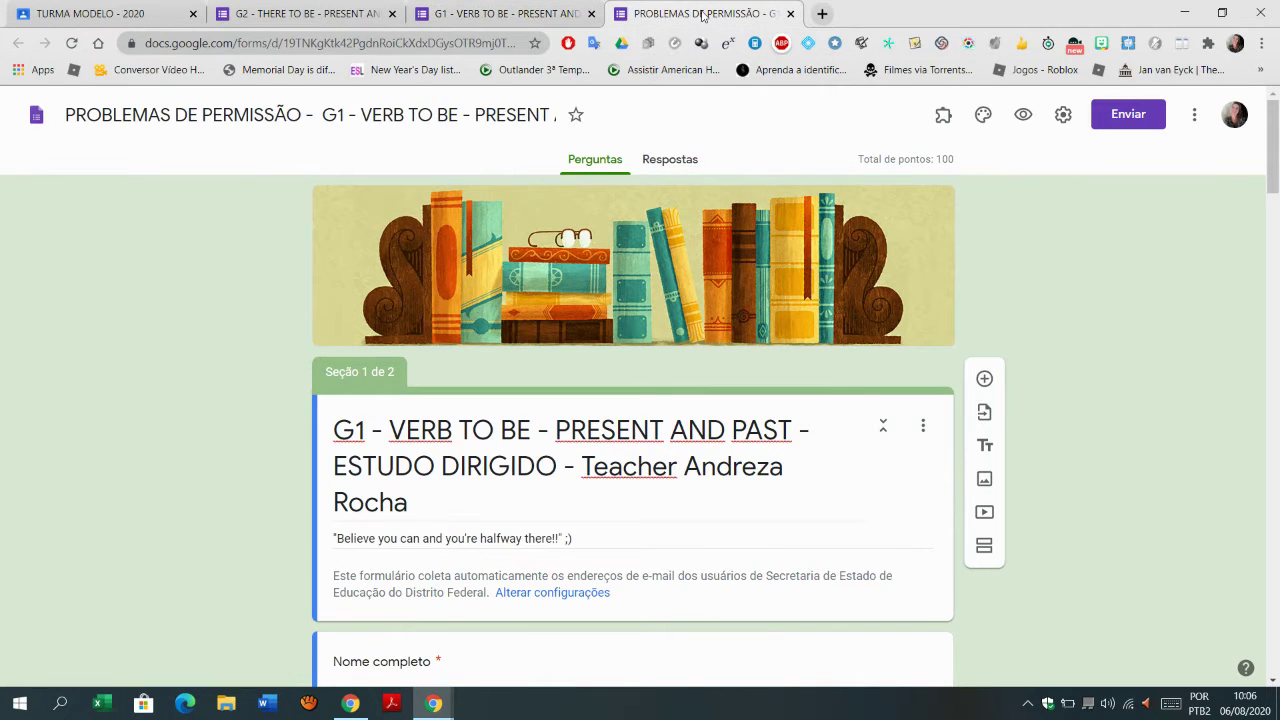
left_click(677, 160)
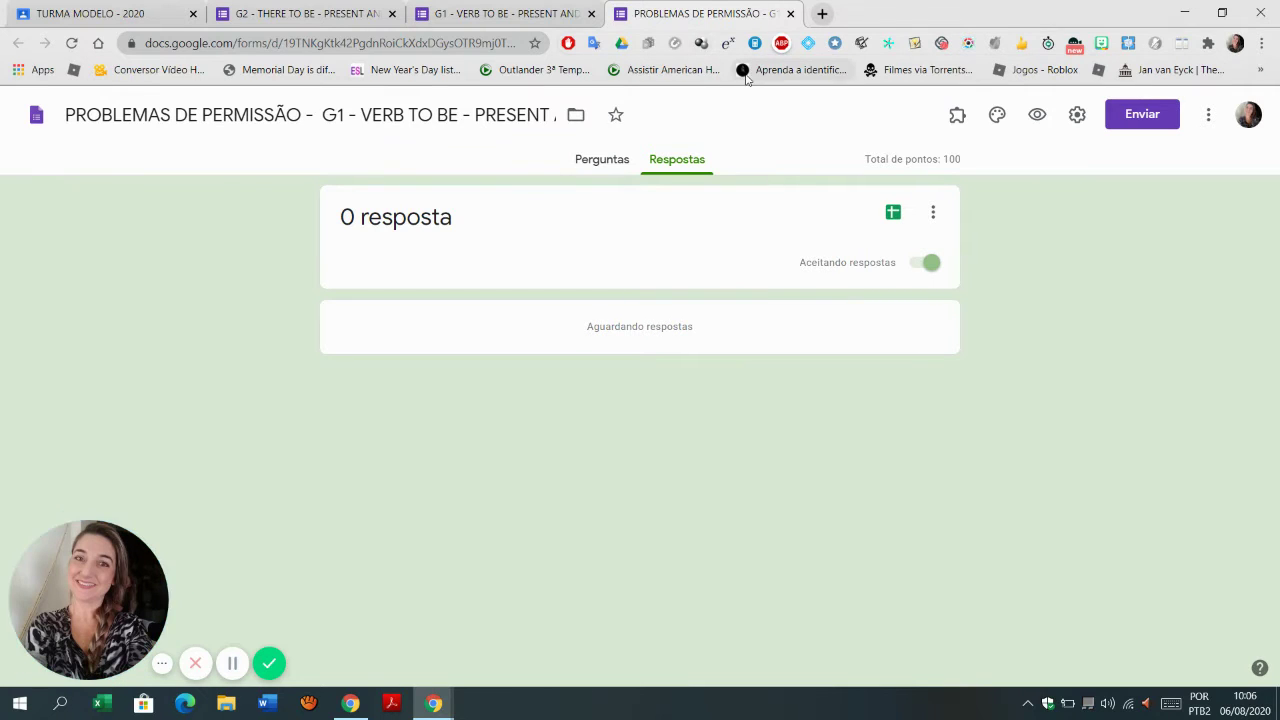
Step: In the copy's settings, turn off e-mail collection, the restriction to Secretaria de Estado de Educação users, and the one-response limit
left_click(1077, 116)
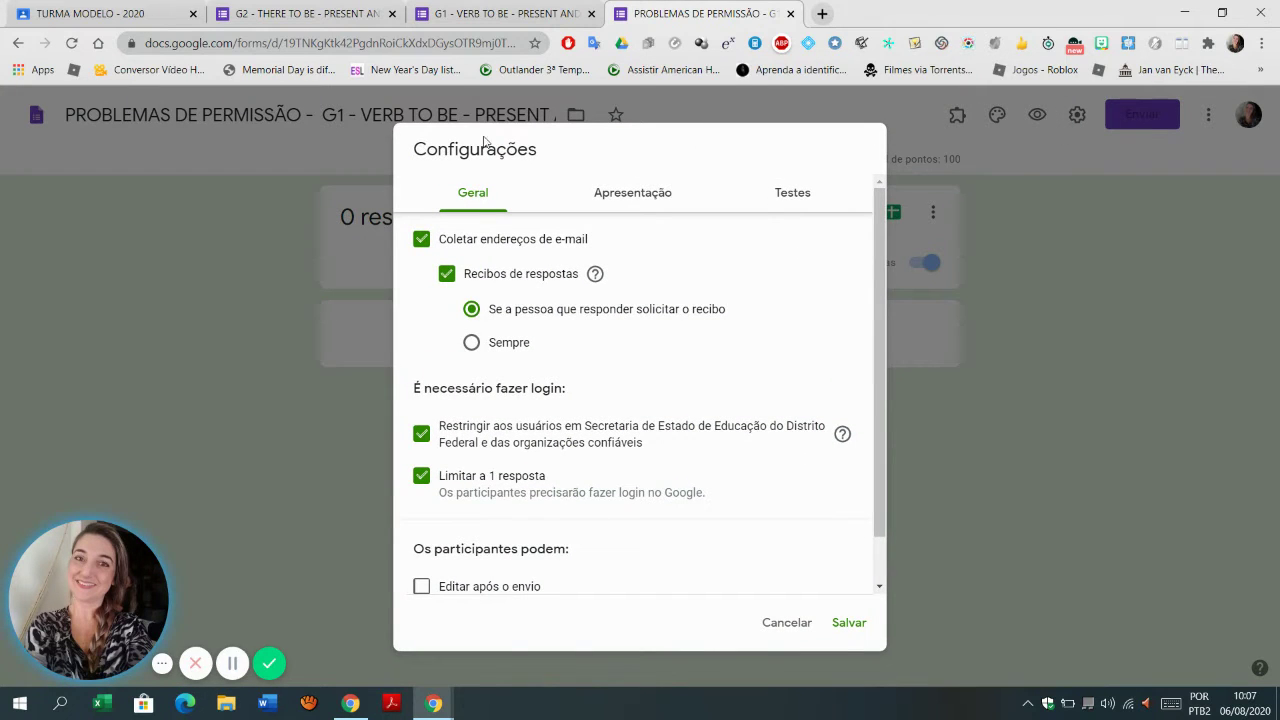
left_click(421, 239)
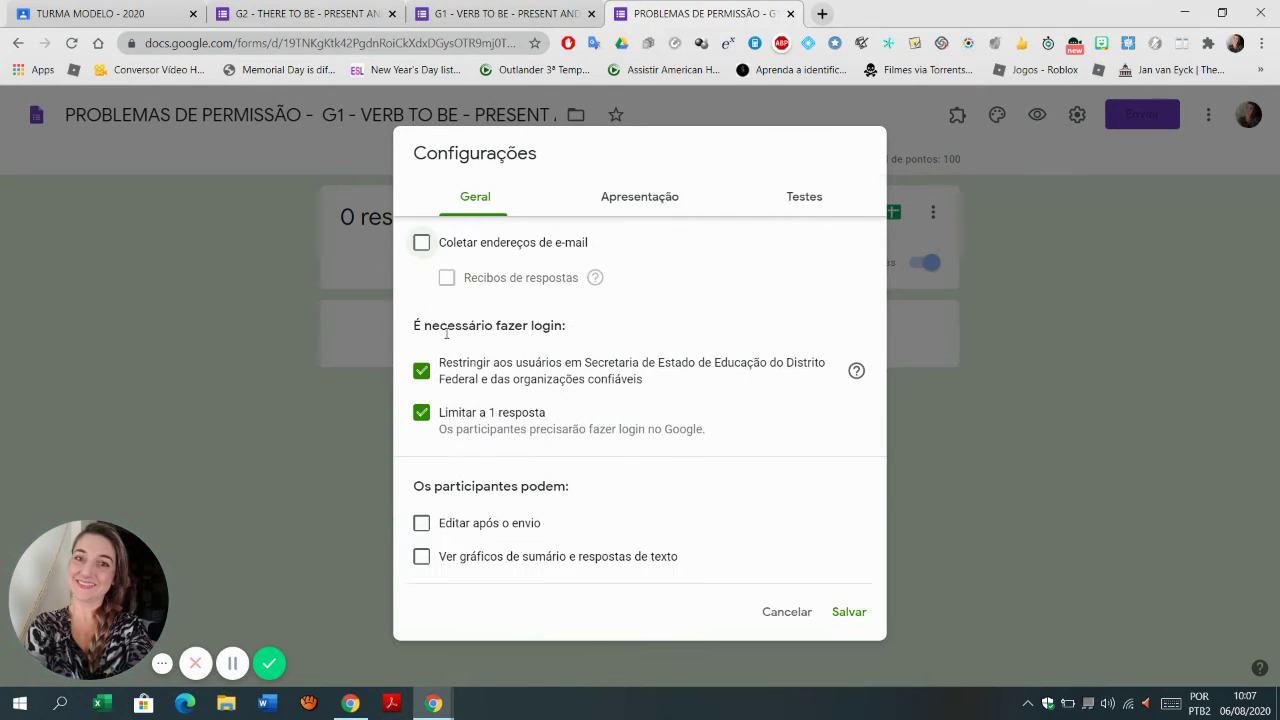
left_click(421, 372)
left_click(421, 413)
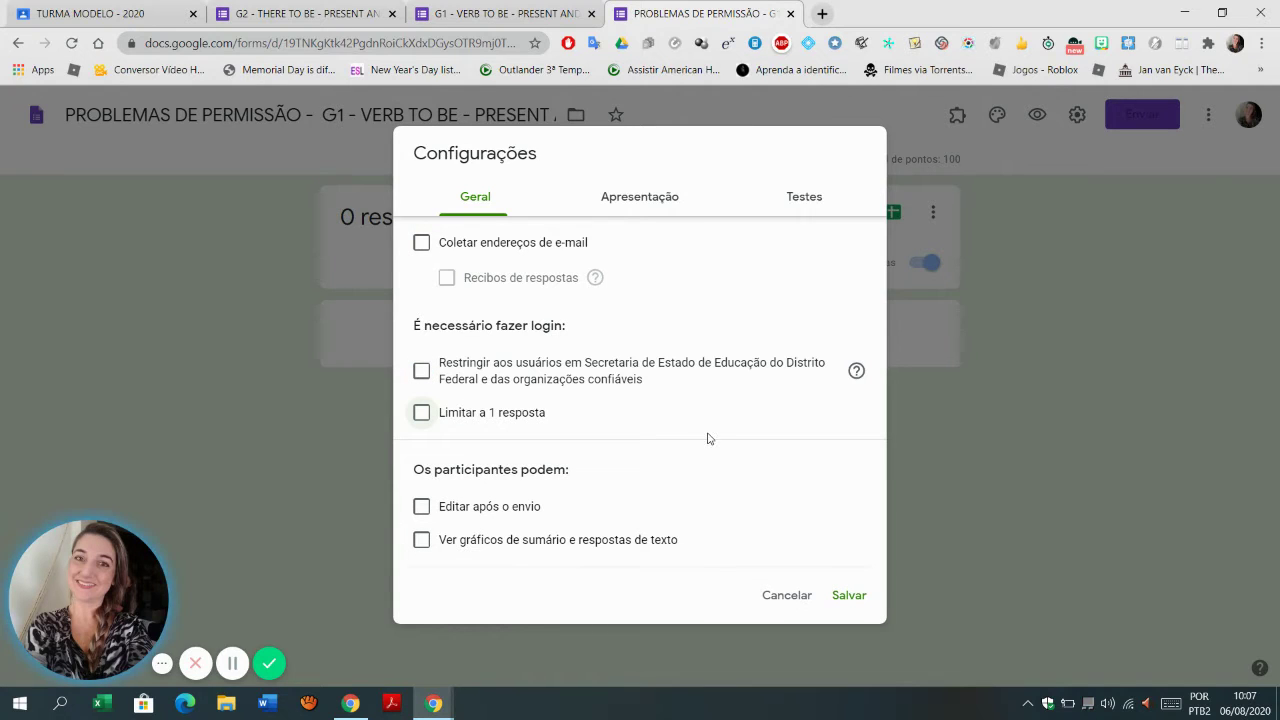
Step: Review the copy's presentation and quiz options, including grade release and what respondents can see, and save the settings
left_click(660, 199)
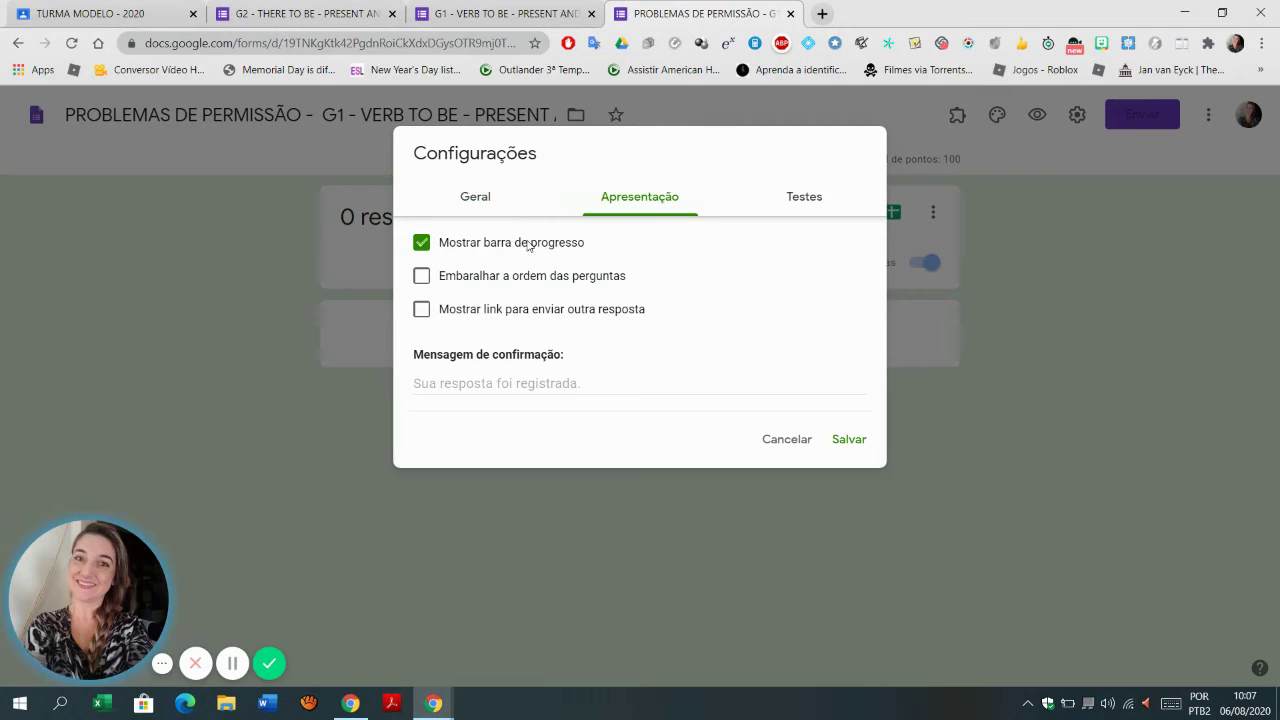
left_click(829, 199)
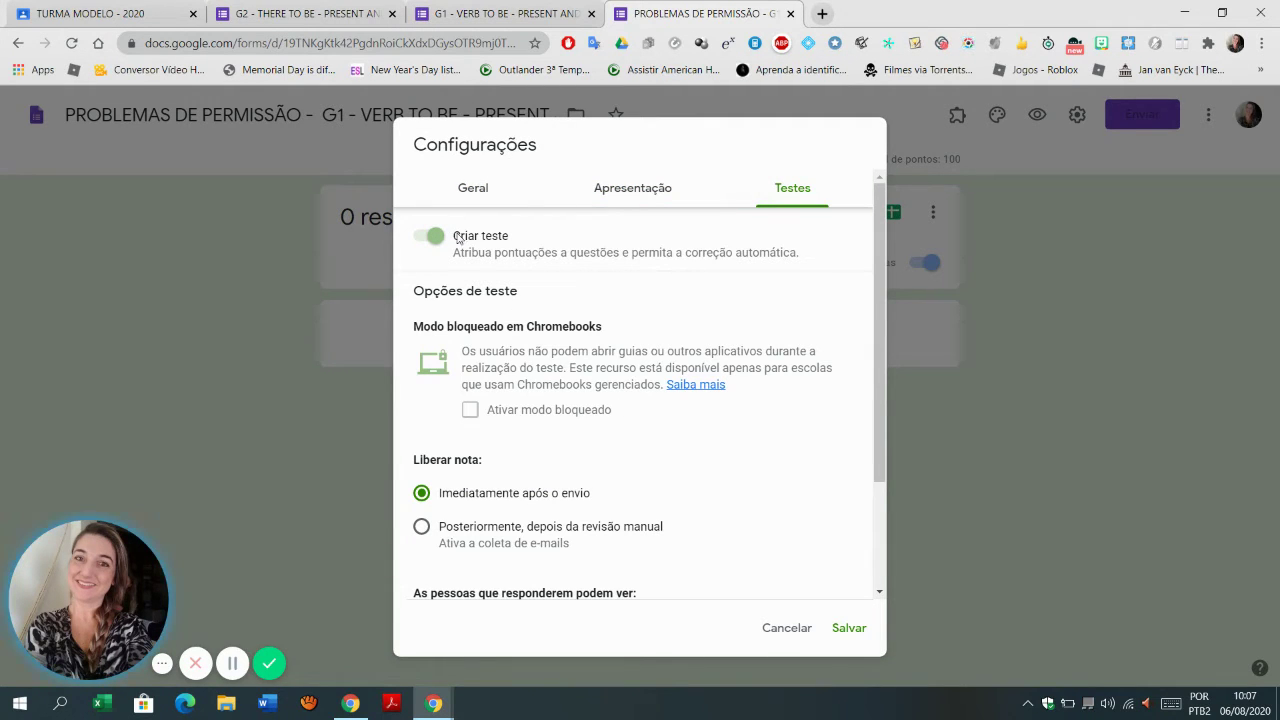
scroll(527, 277, "down", 3)
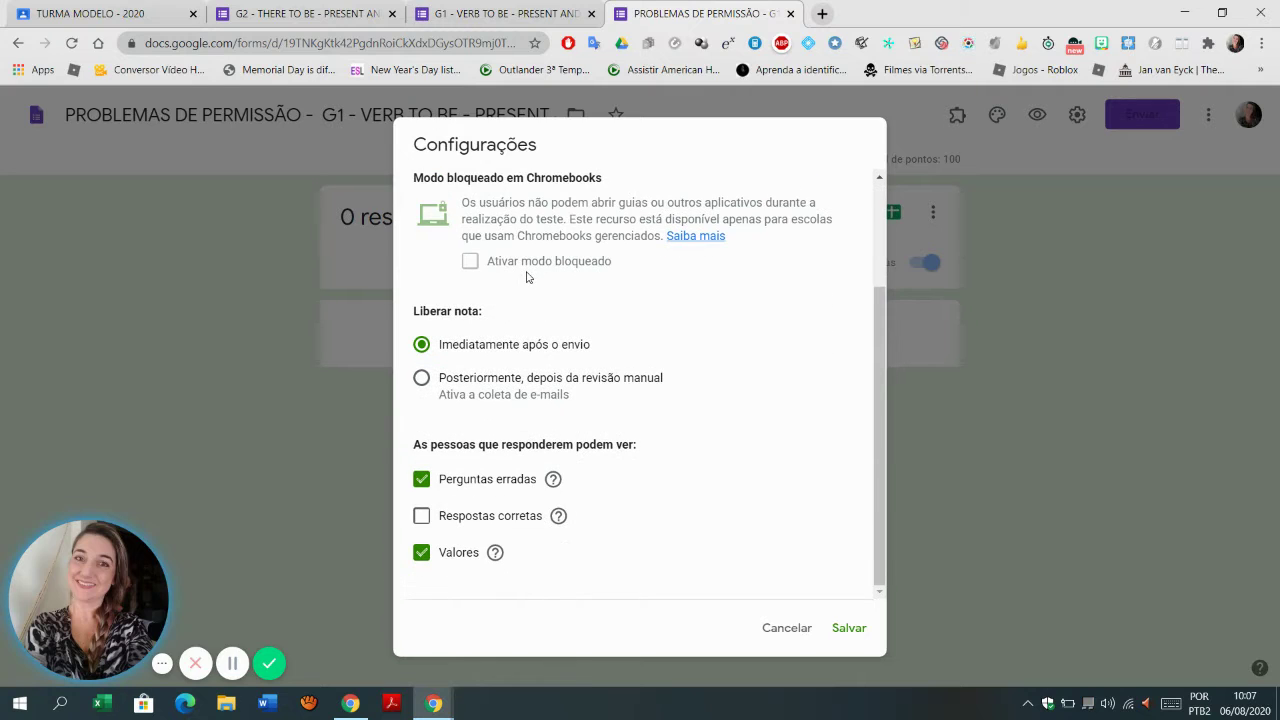
scroll(527, 280, "up", 3)
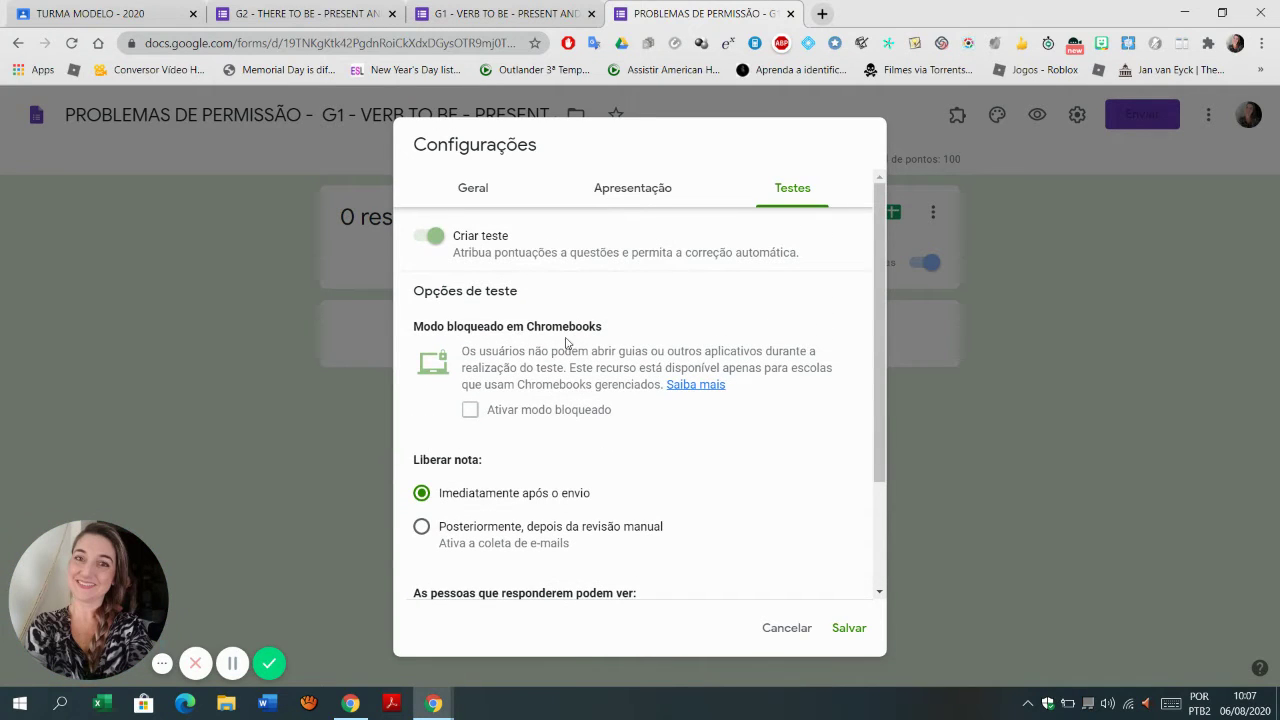
scroll(575, 352, "down", 3)
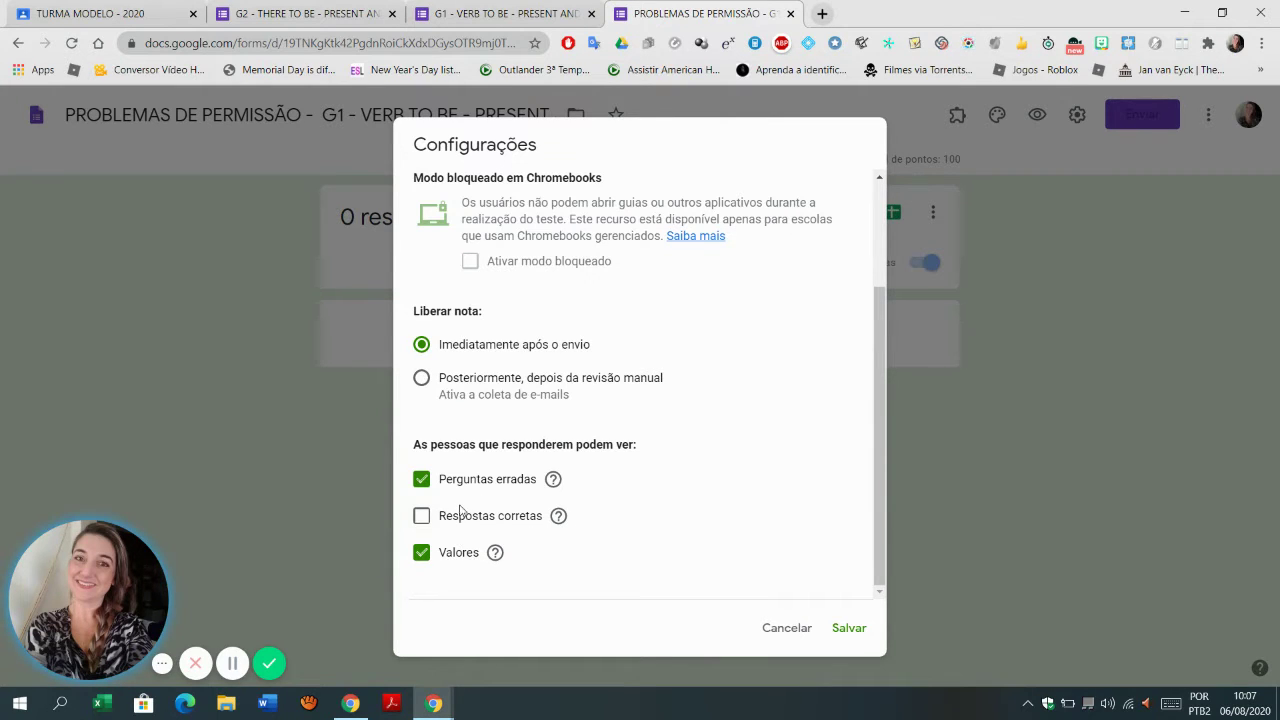
left_click(849, 634)
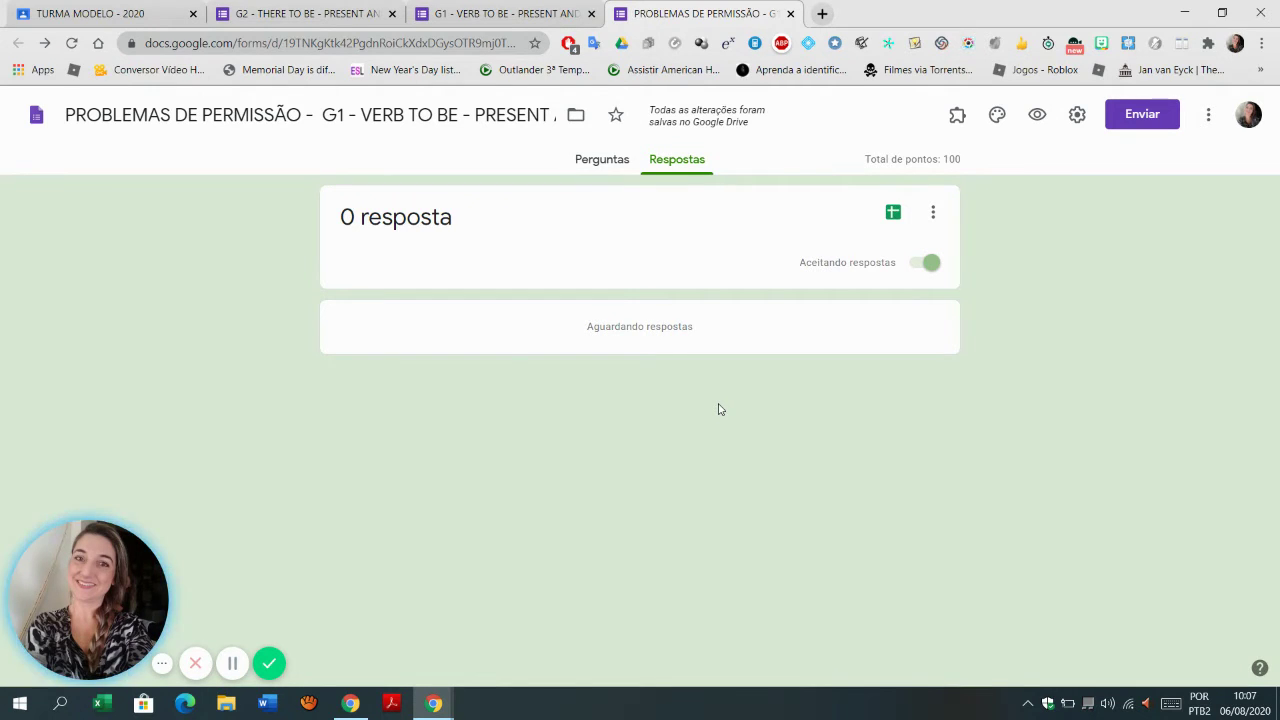
Step: In the TURMA MODELO - 2020 class stream, start an announcement addressed only to the student who reported being unable to access the form
left_click(125, 17)
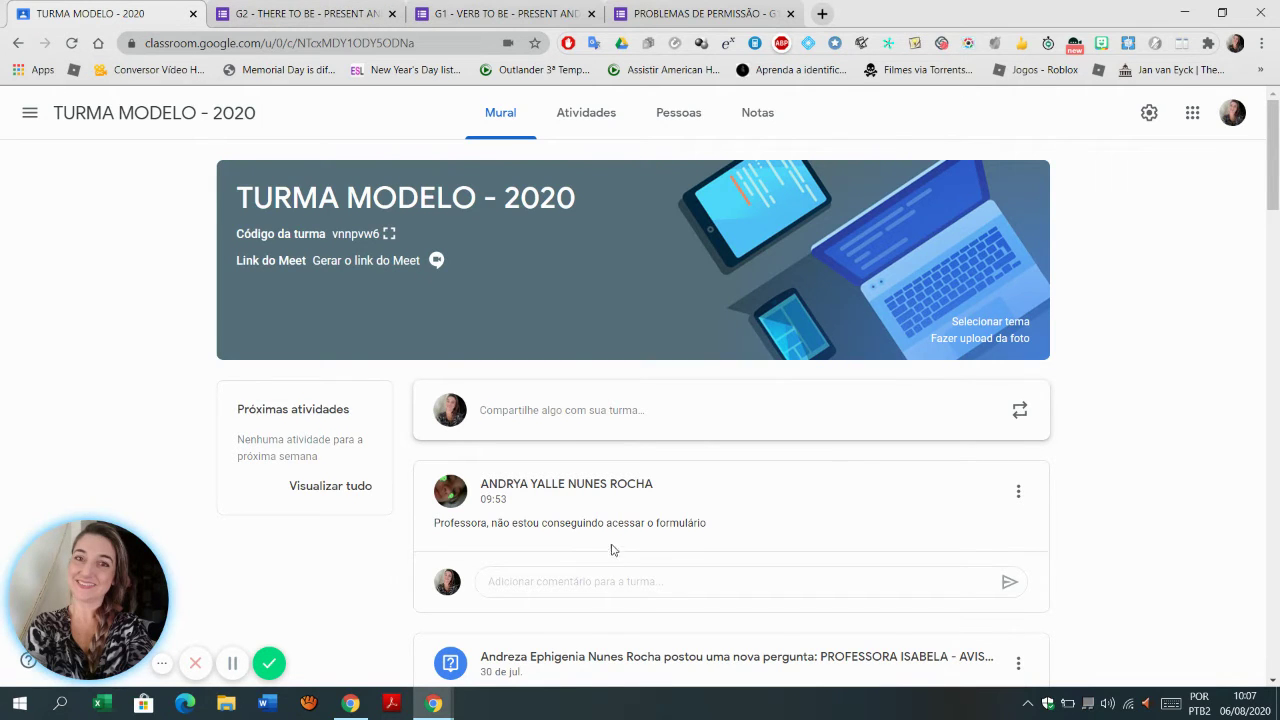
left_click(554, 412)
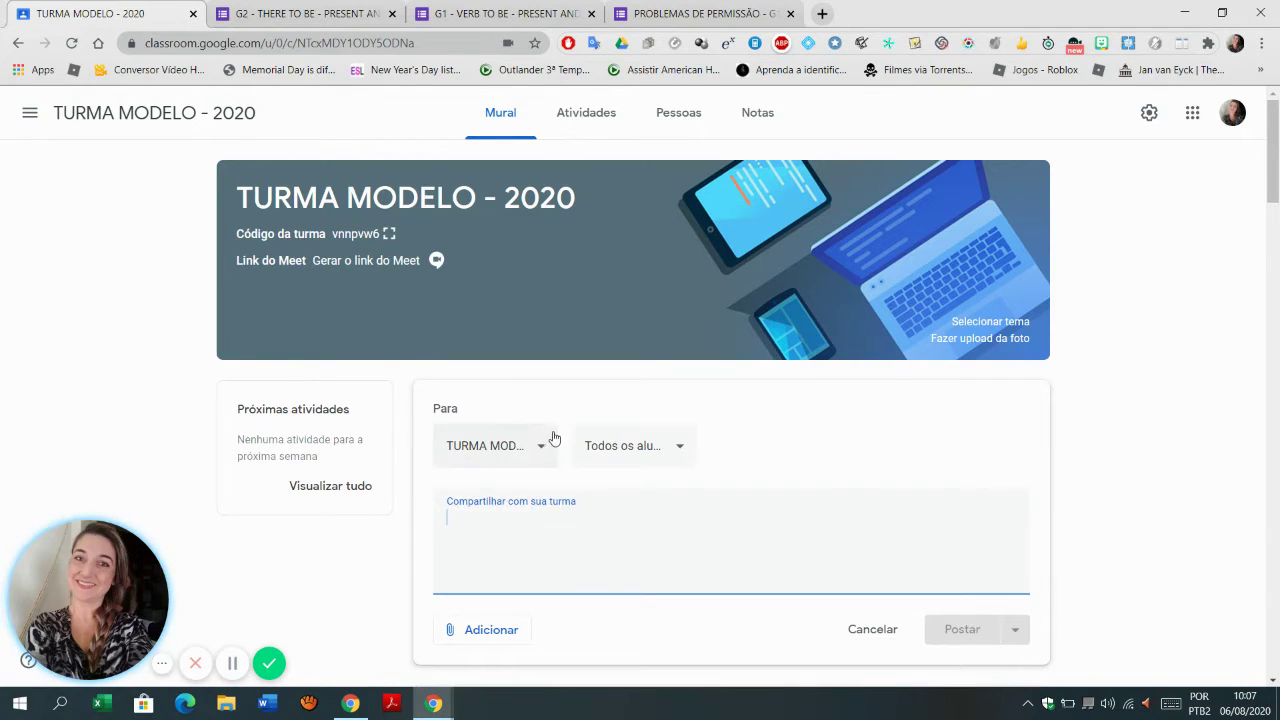
scroll(594, 507, "down", 1)
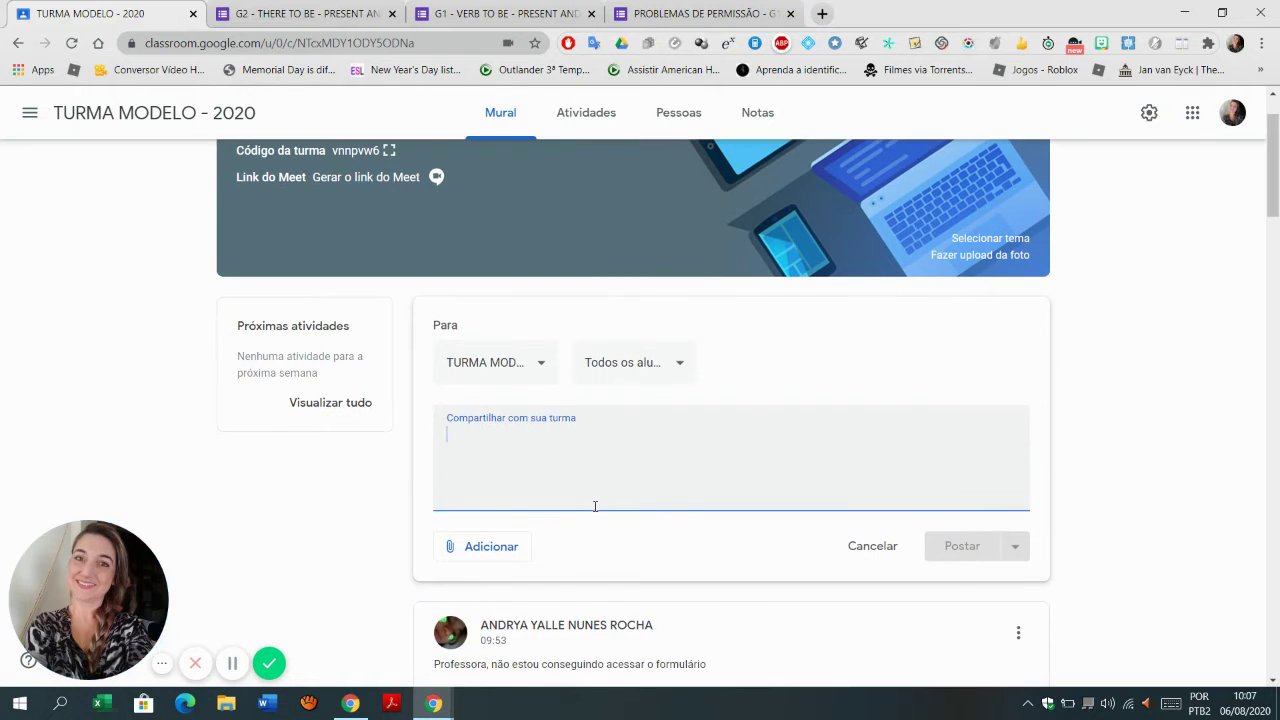
scroll(582, 617, "down", 2)
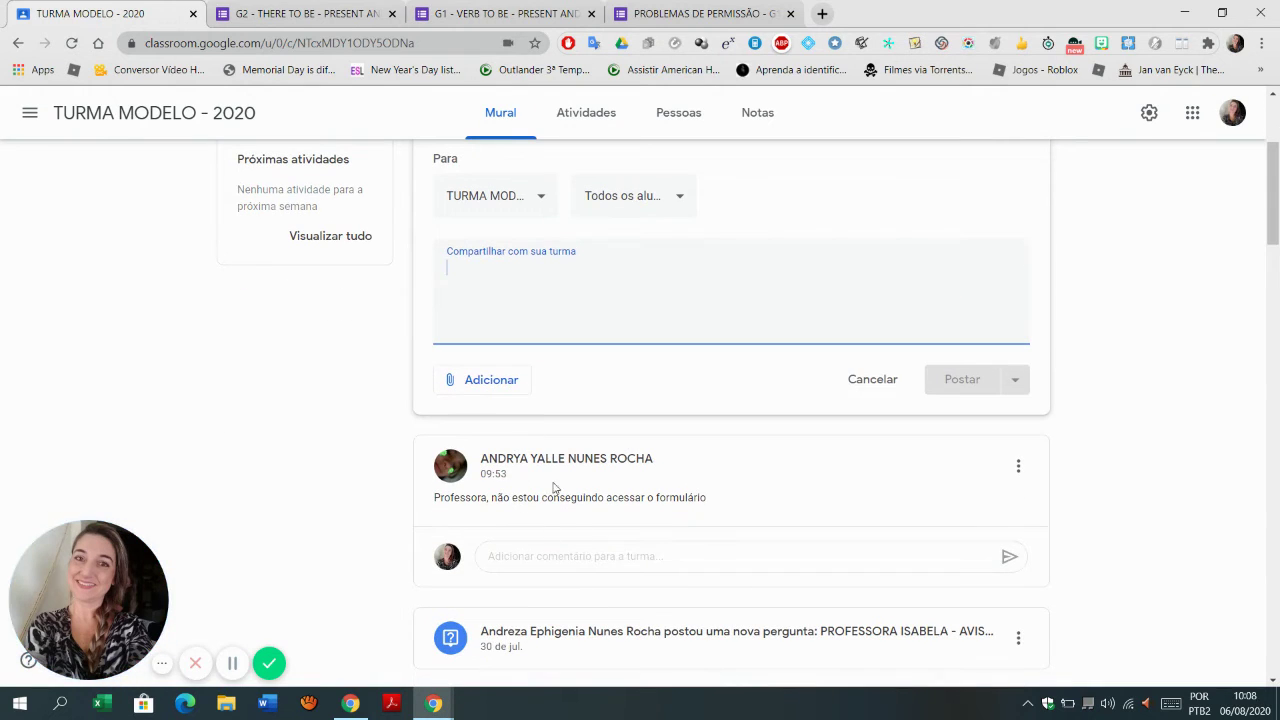
scroll(602, 582, "up", 3)
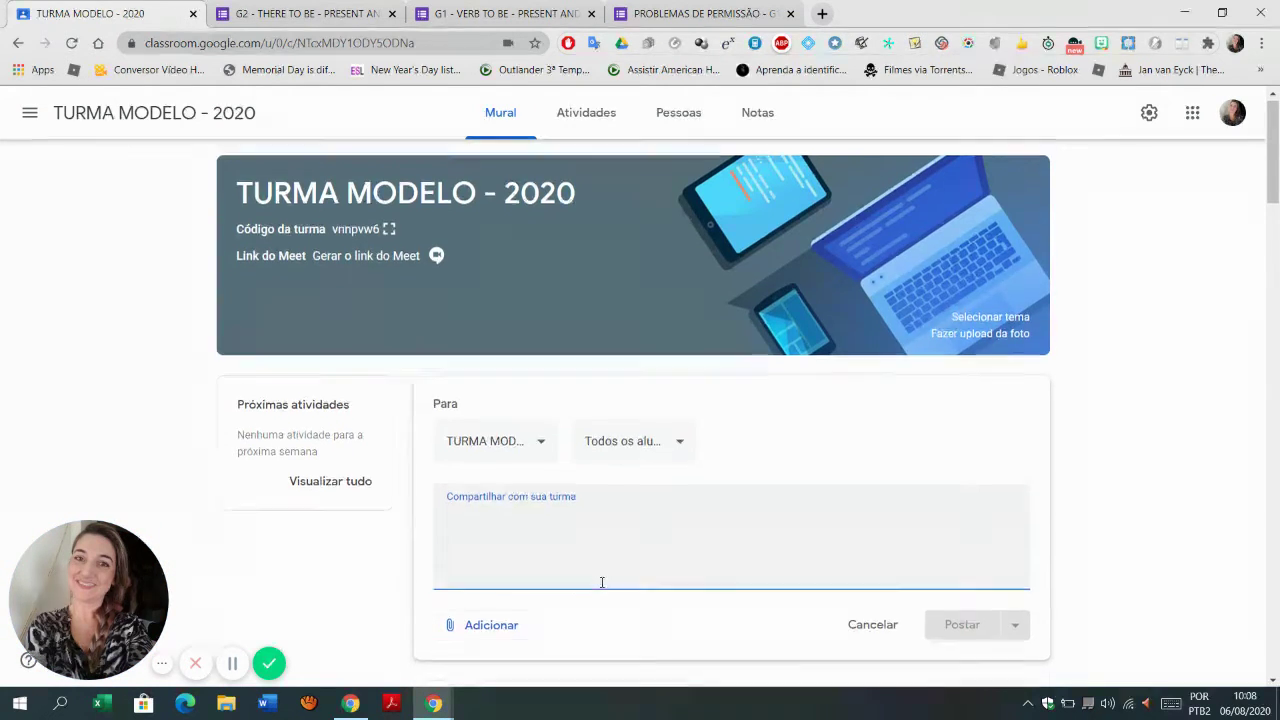
scroll(563, 457, "down", 2)
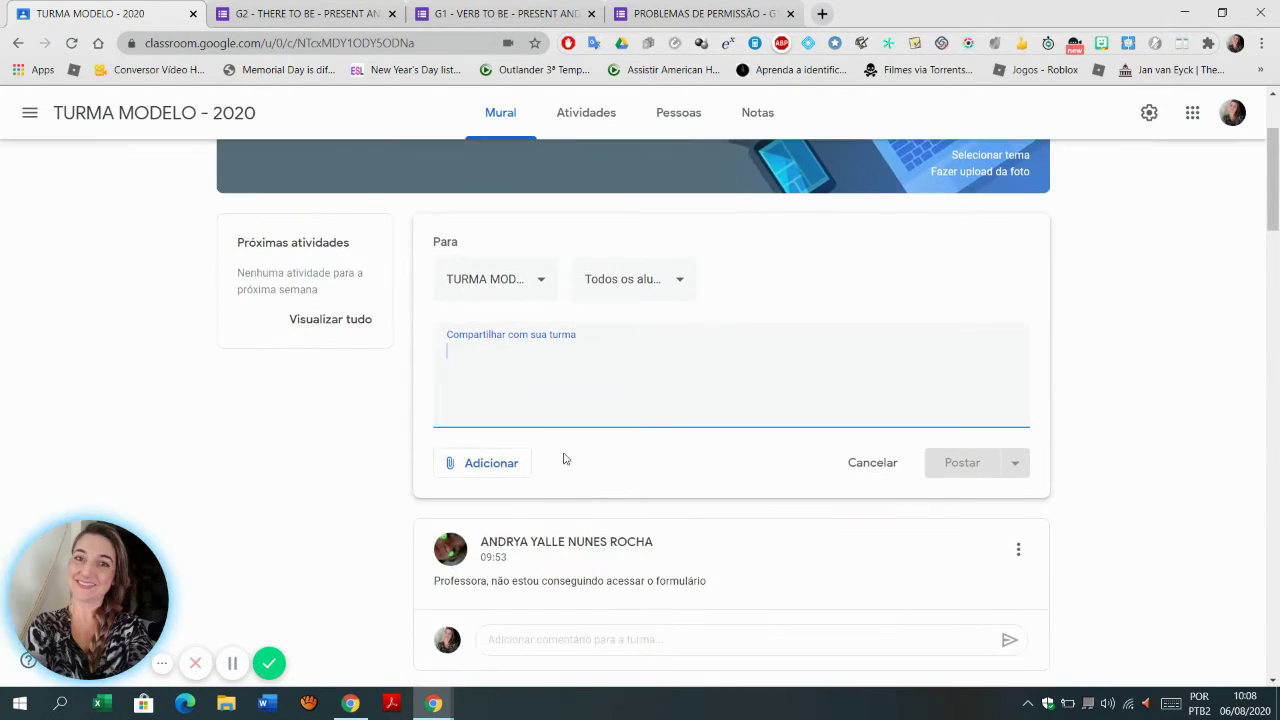
left_click(679, 284)
left_click(596, 331)
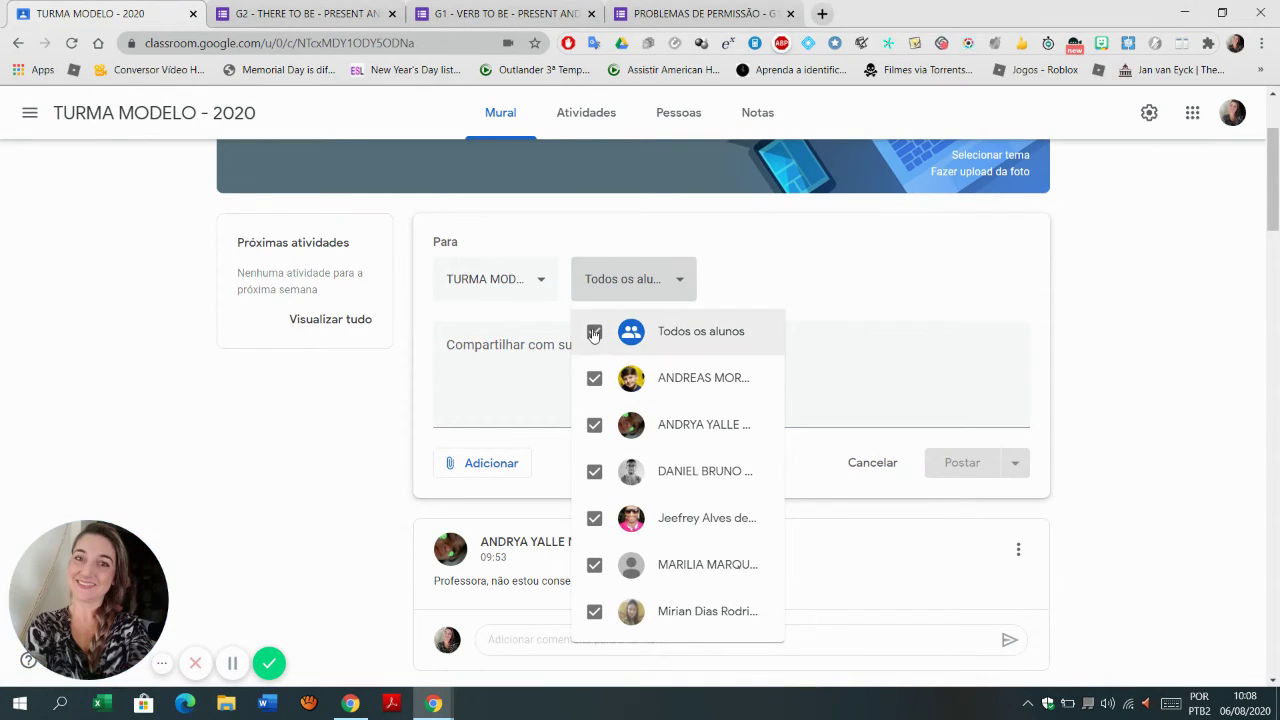
left_click(593, 427)
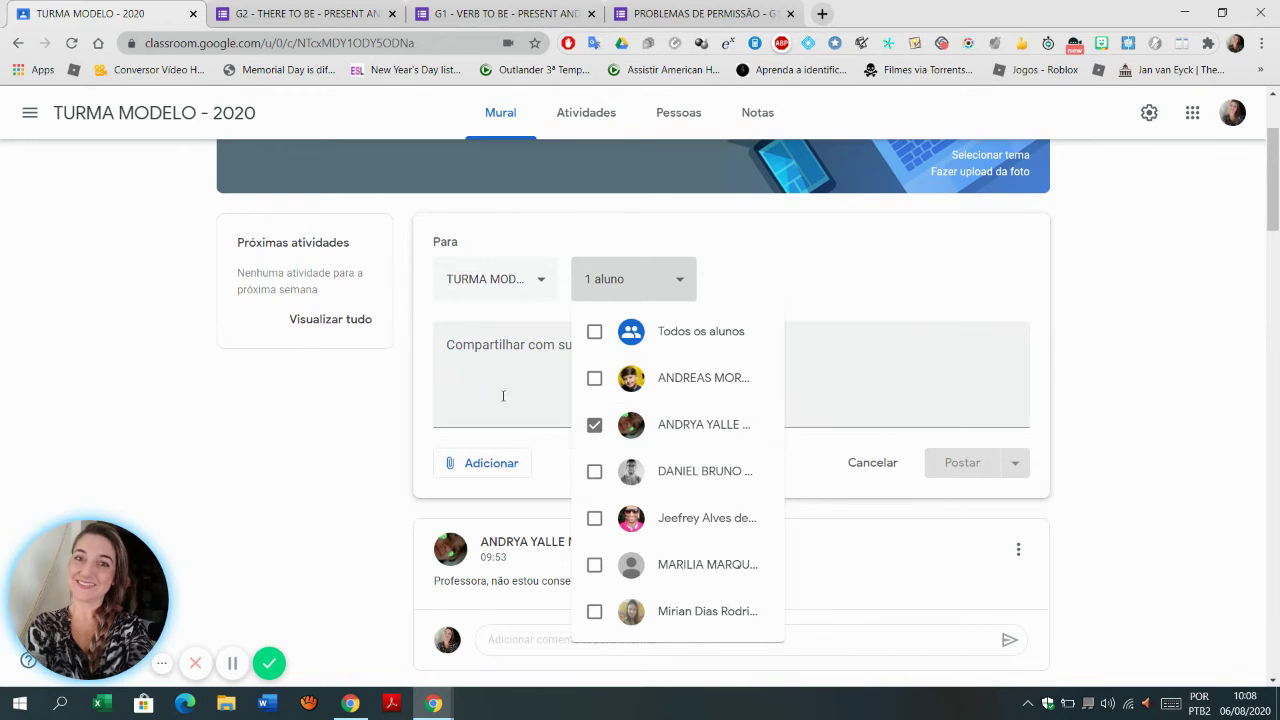
left_click(562, 354)
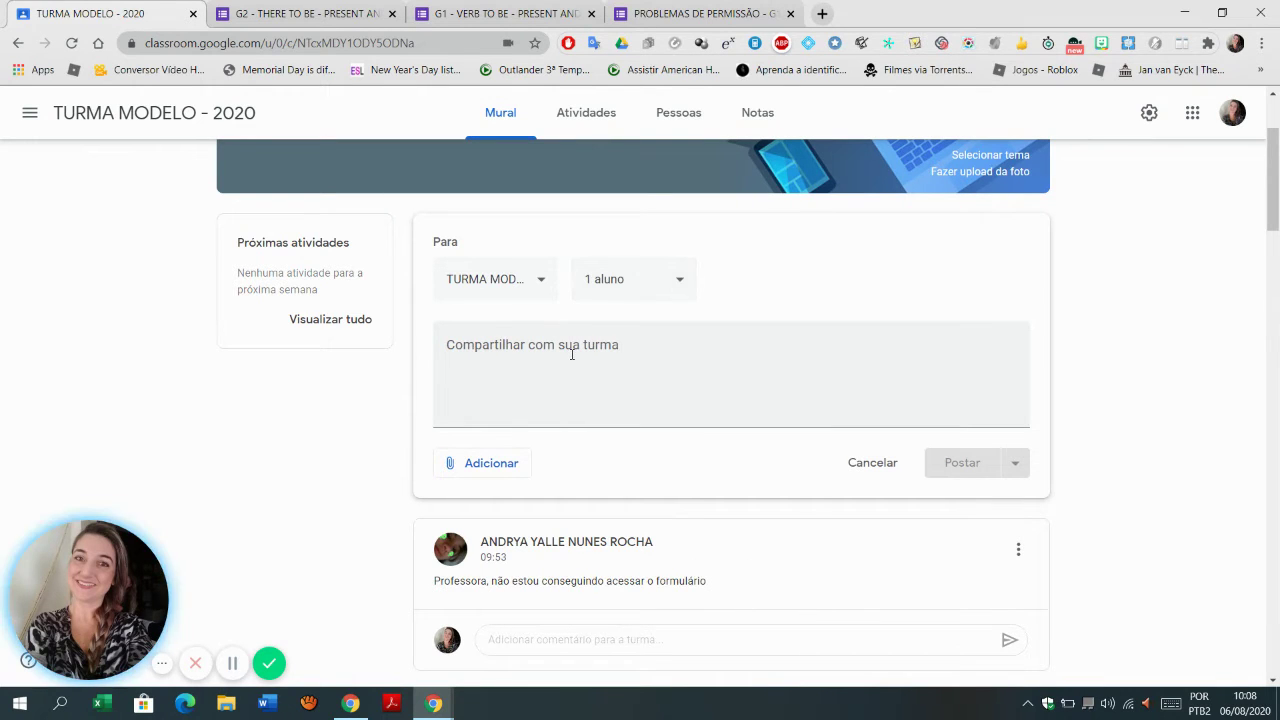
Step: Begin the message with the student's first name and "estou enviando o formulário via e-mail para você tentar novamente, certo?"
left_click(562, 346)
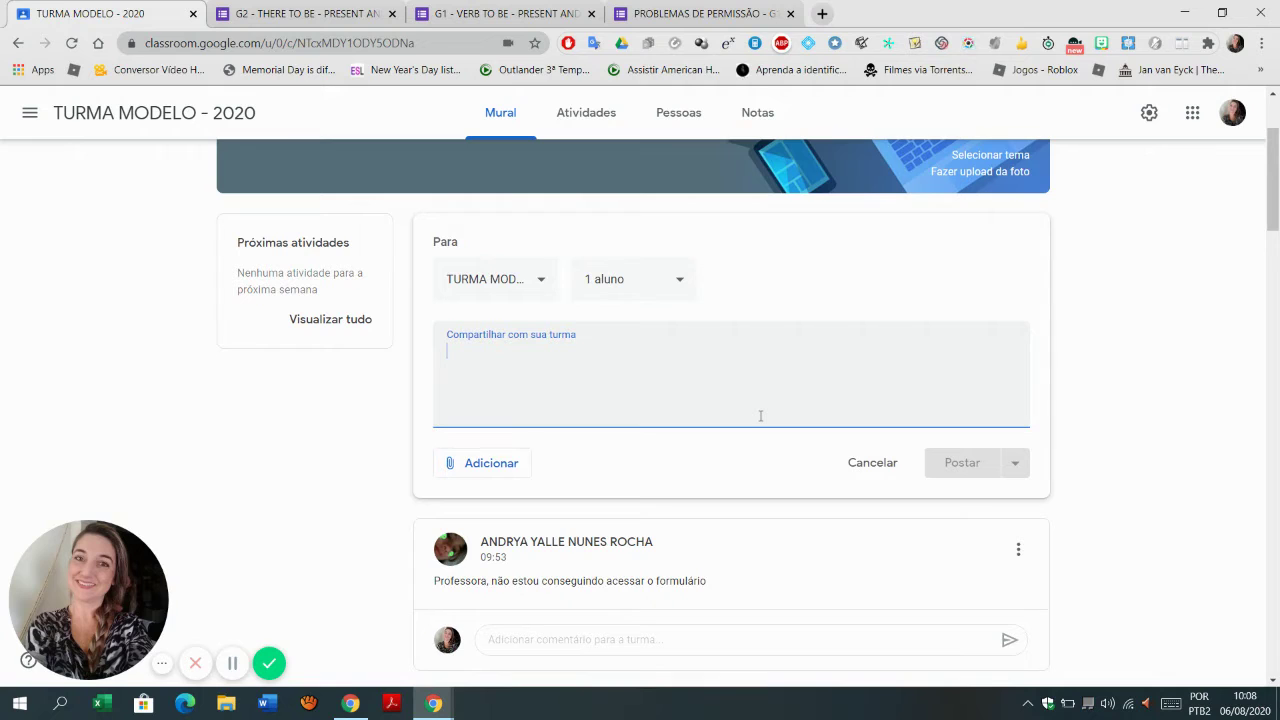
type("Andrya, ")
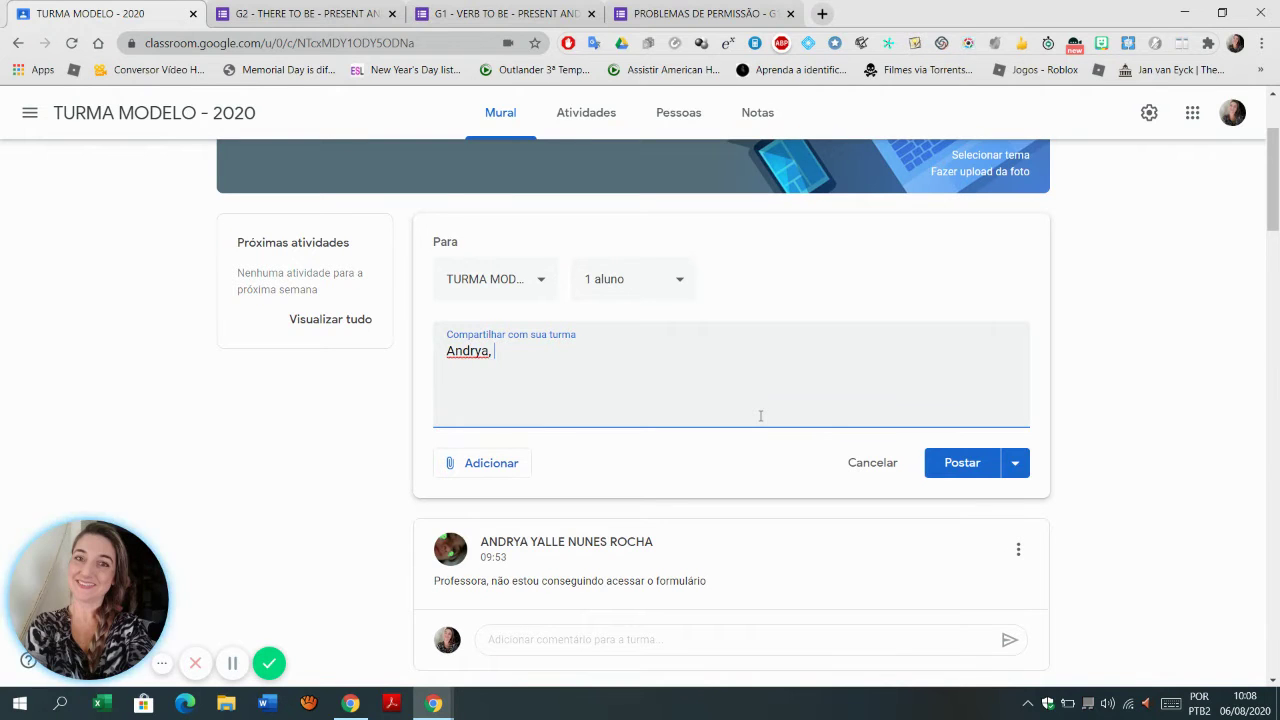
type("estou enviand")
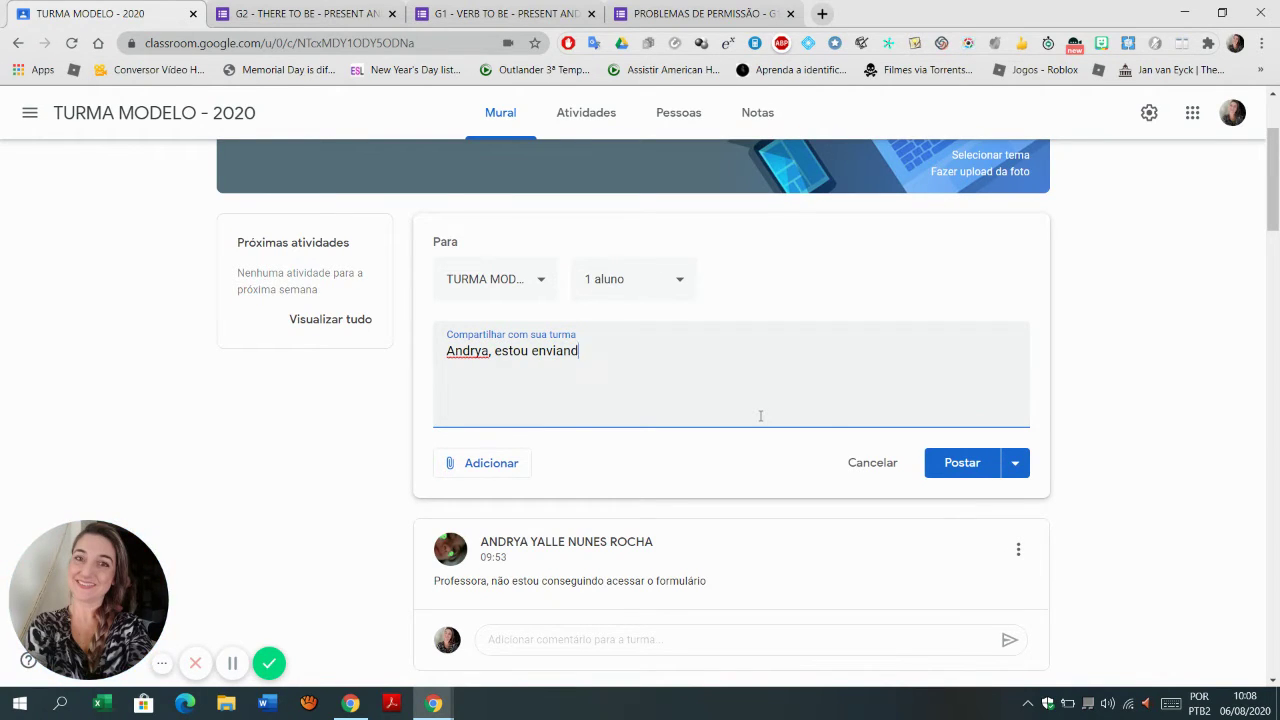
type("o o formulário via e-mail para q")
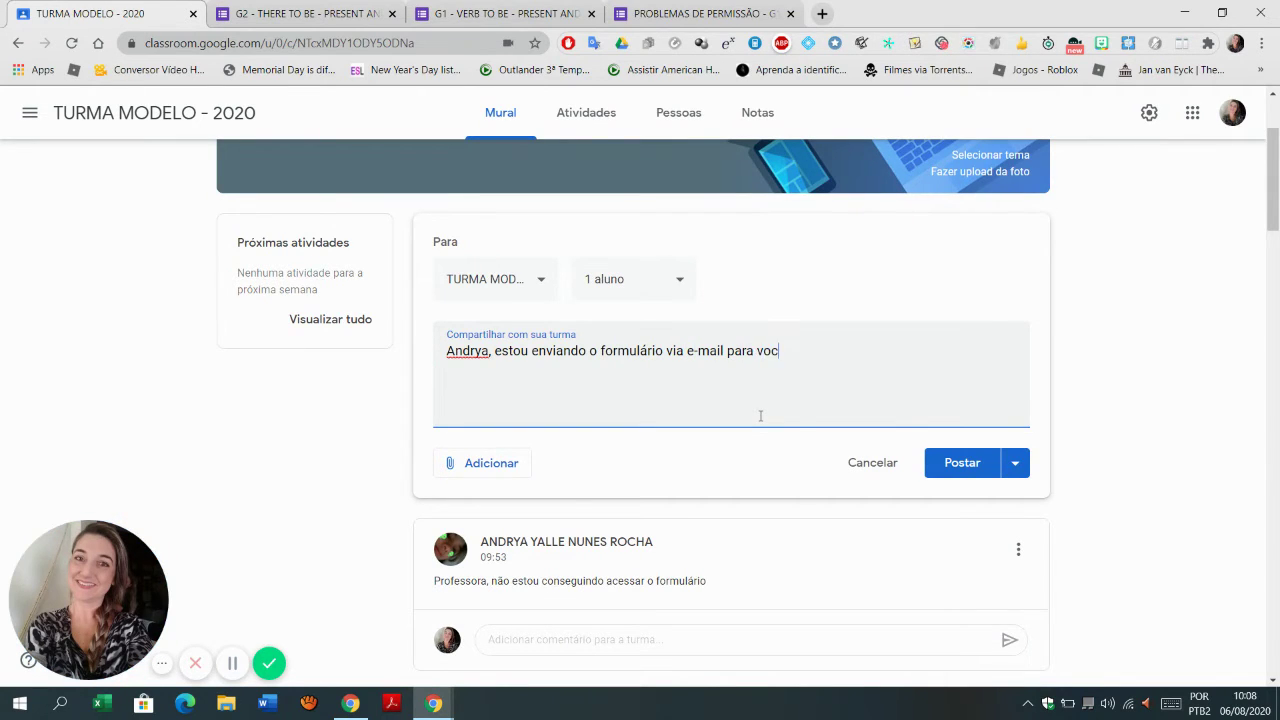
type("ocê tentar novam")
type("e")
type("net")
type(", certo?")
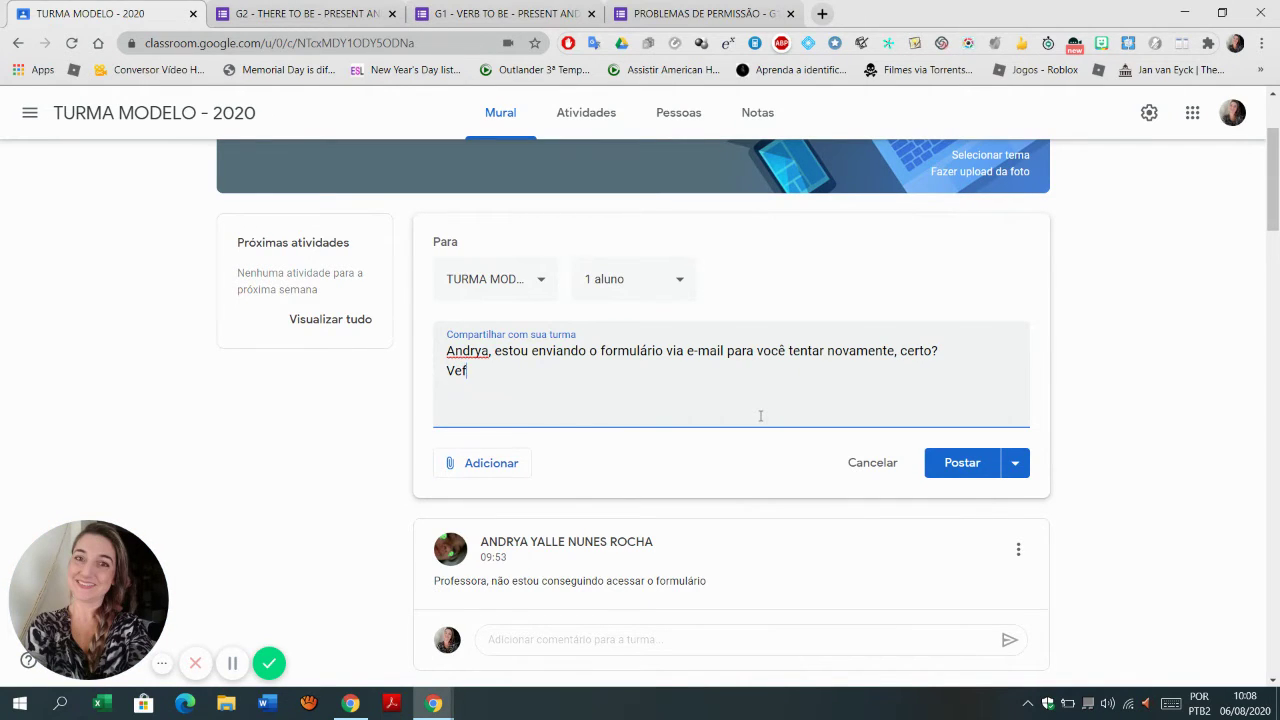
Step: Add the lines "Verifique seu e-mail do estudante e responda a atividade." and "Assim que conseguir, confirme por aqui, por favor." and post the announcement
type("Verifique seu e-mail do estudante e")
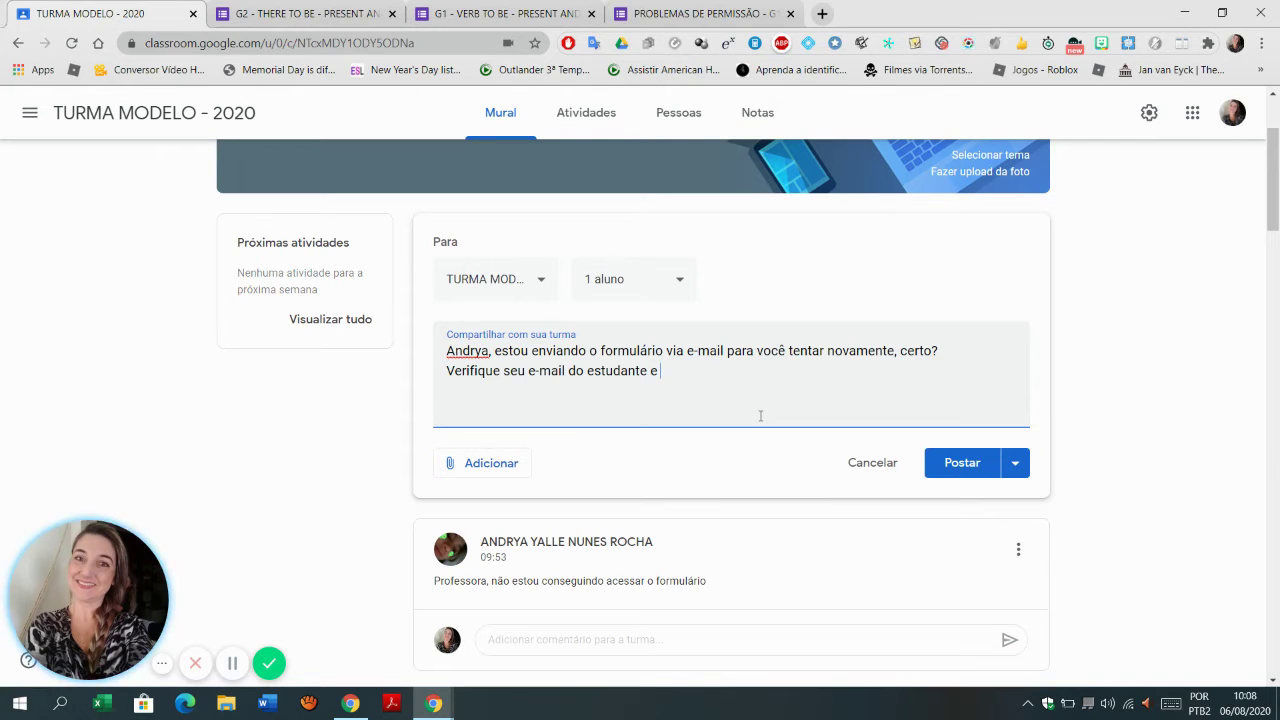
type(" respo")
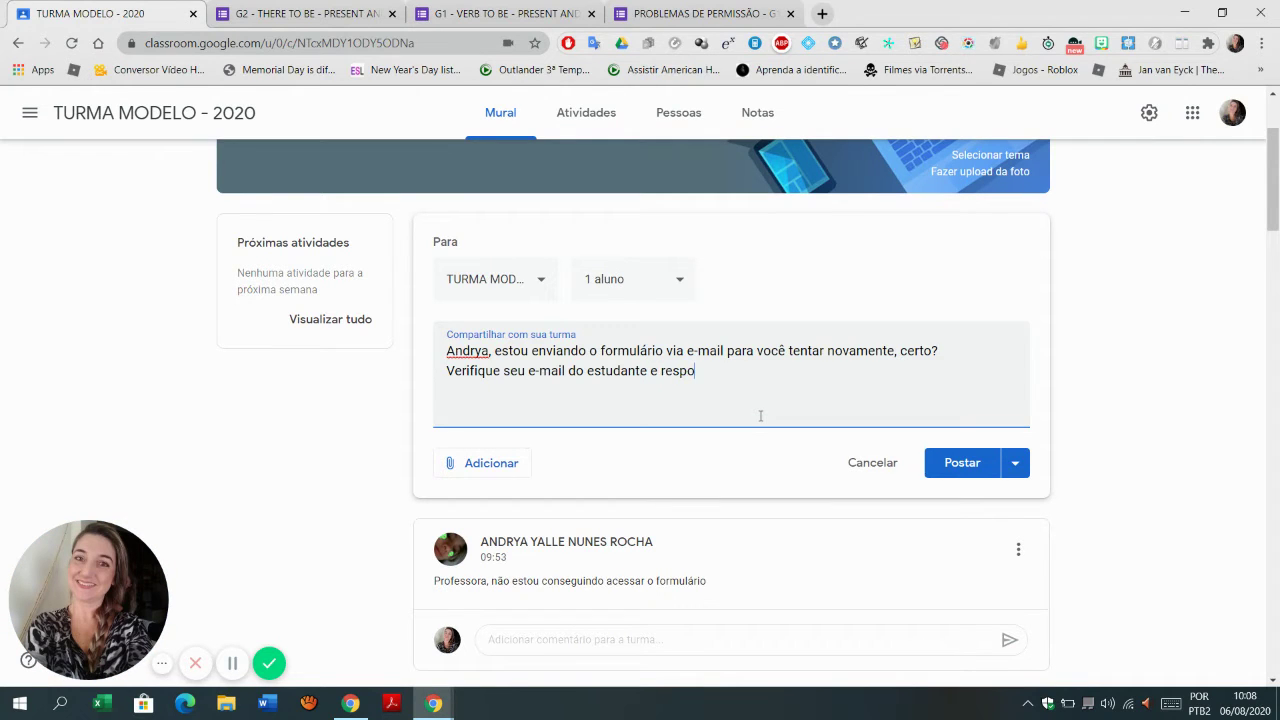
type("nda a atividade.Assim que conse")
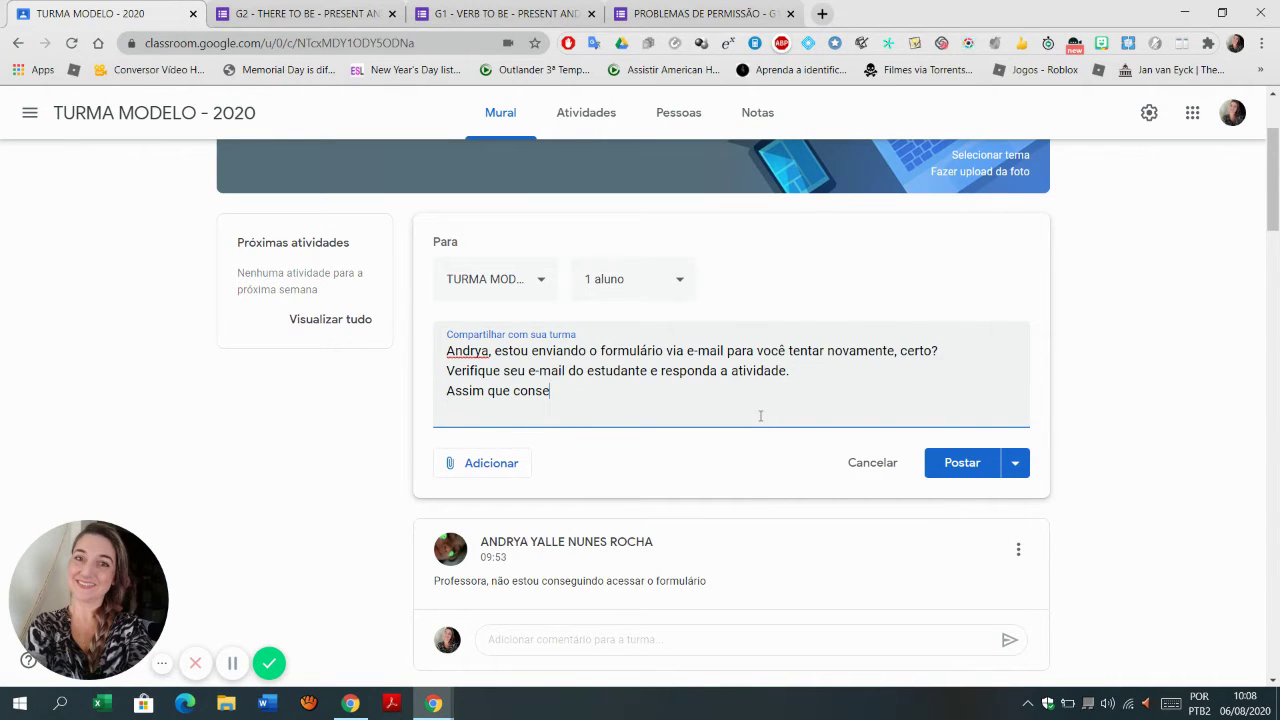
type("guir, confirme por aqui, por favor.")
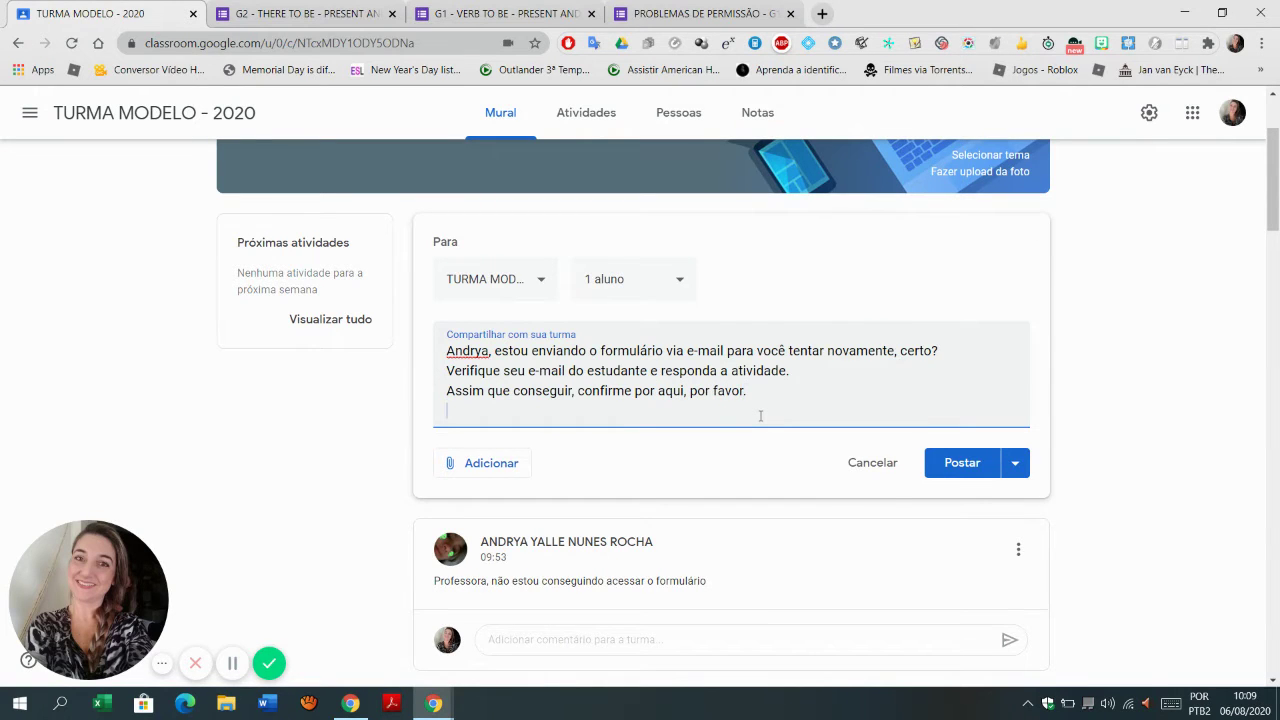
left_click(950, 466)
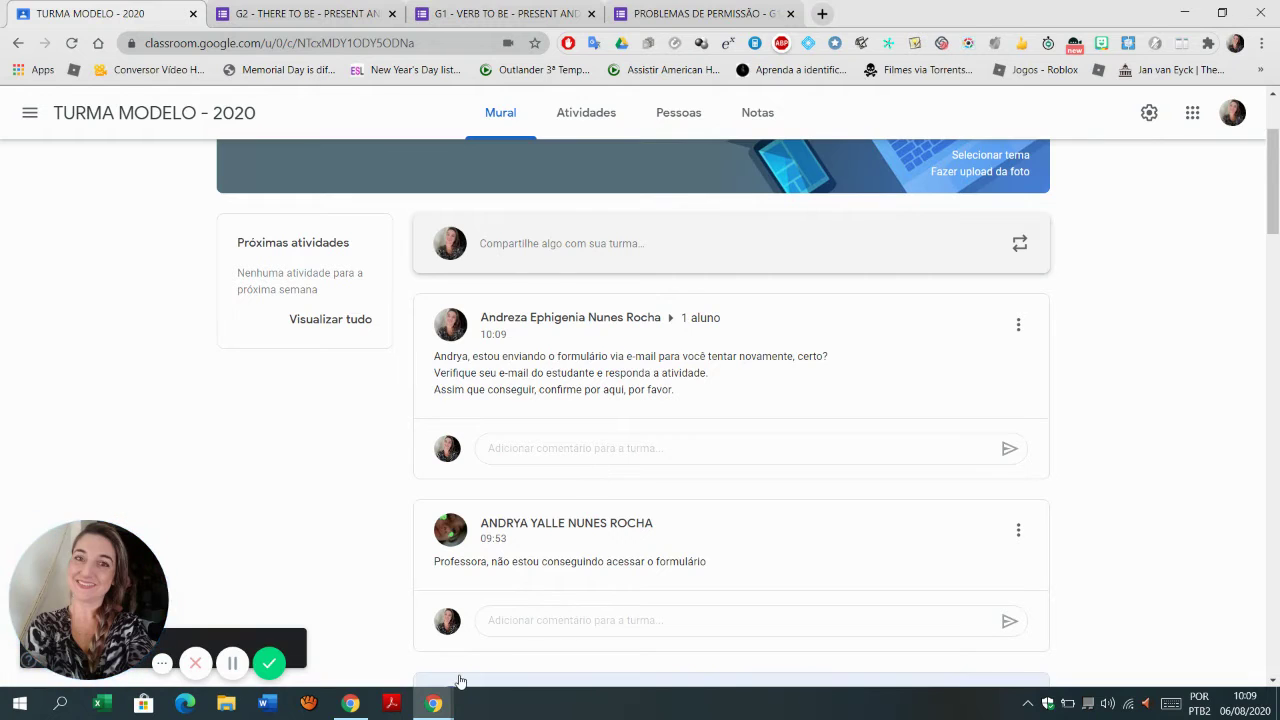
Step: Switch to the incognito browser window showing a student account's Classroom class list
mouse_move(434, 702)
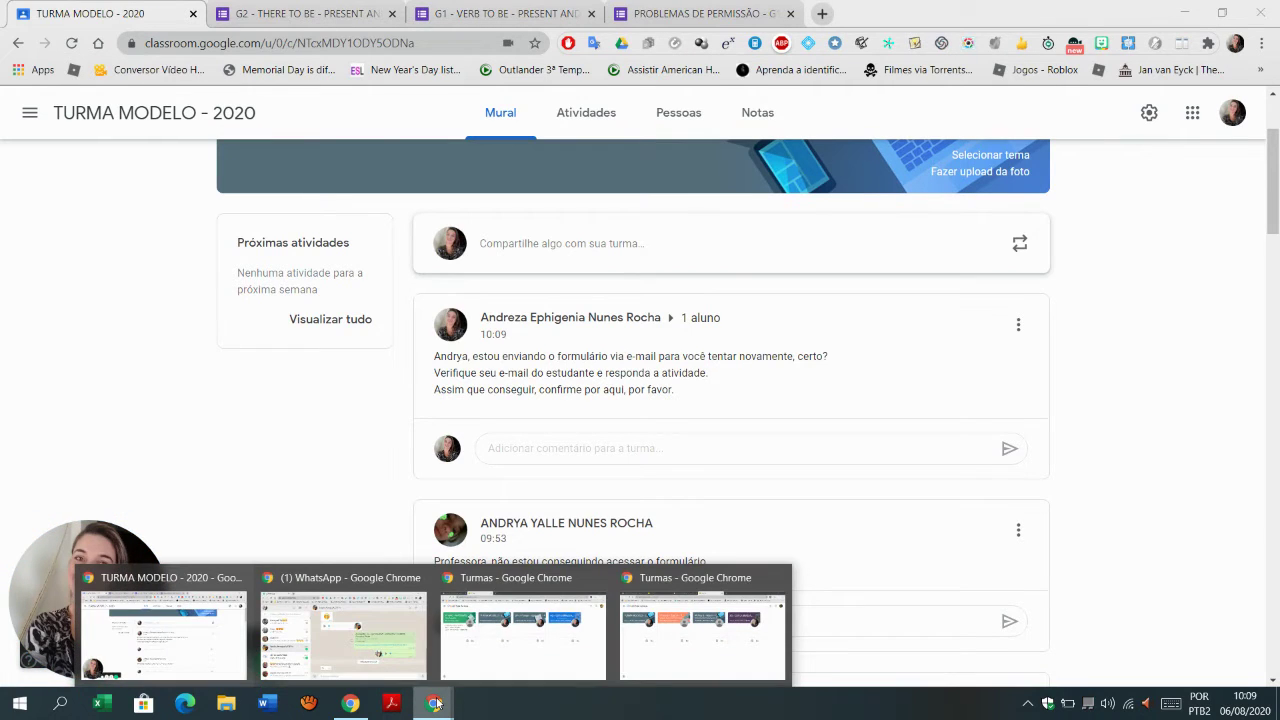
left_click(502, 640)
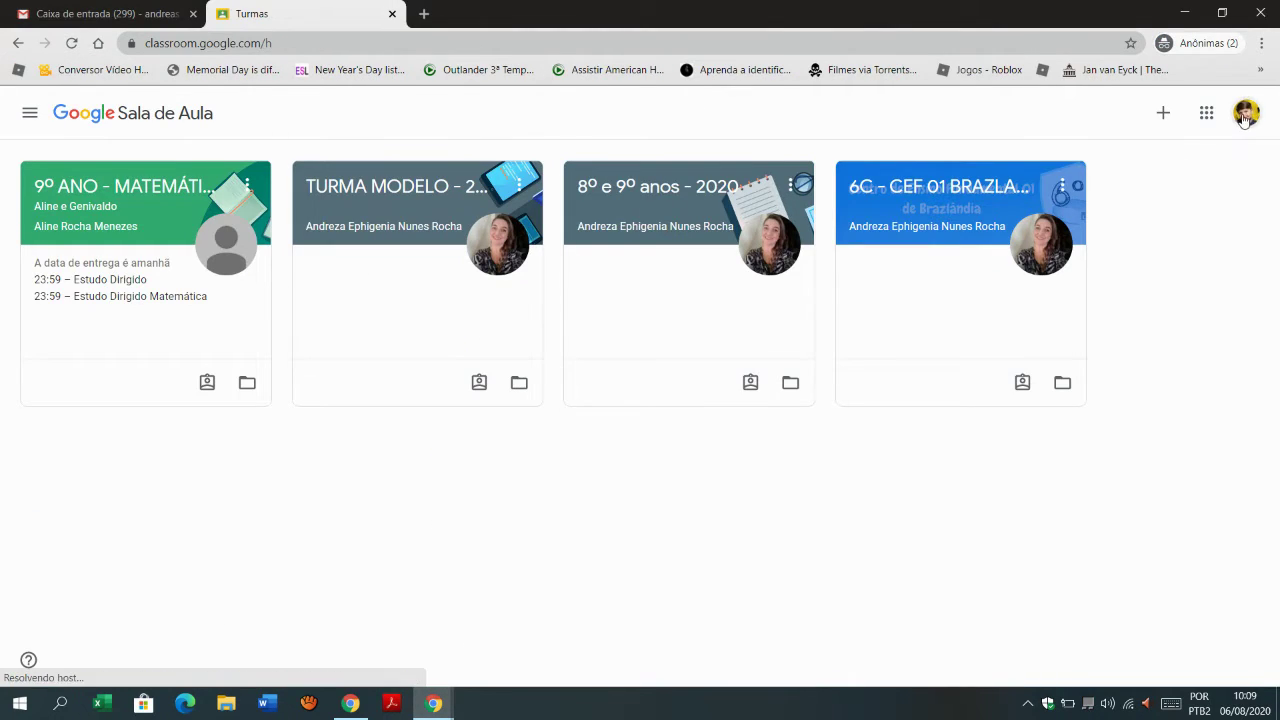